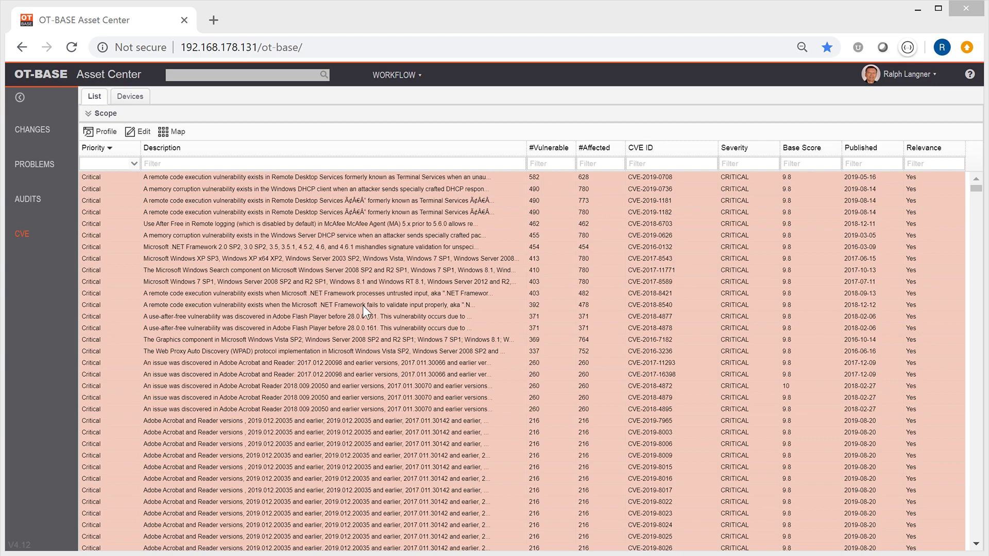
Open the vulnerability profile of CVE-2019-0708 and examine its vulnerable devices at the Undisclosed Test Location
double_click(345, 175)
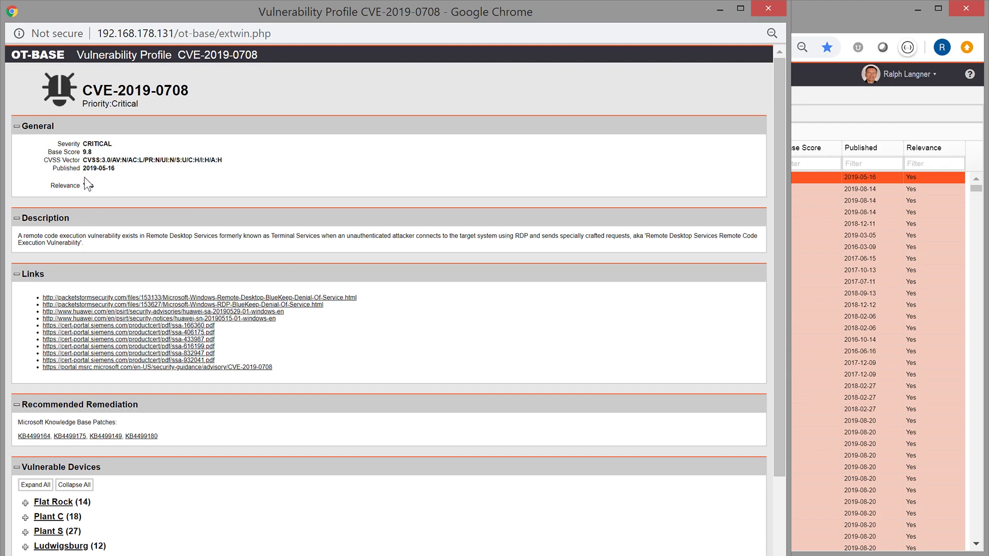
scroll(296, 229, "down", 3)
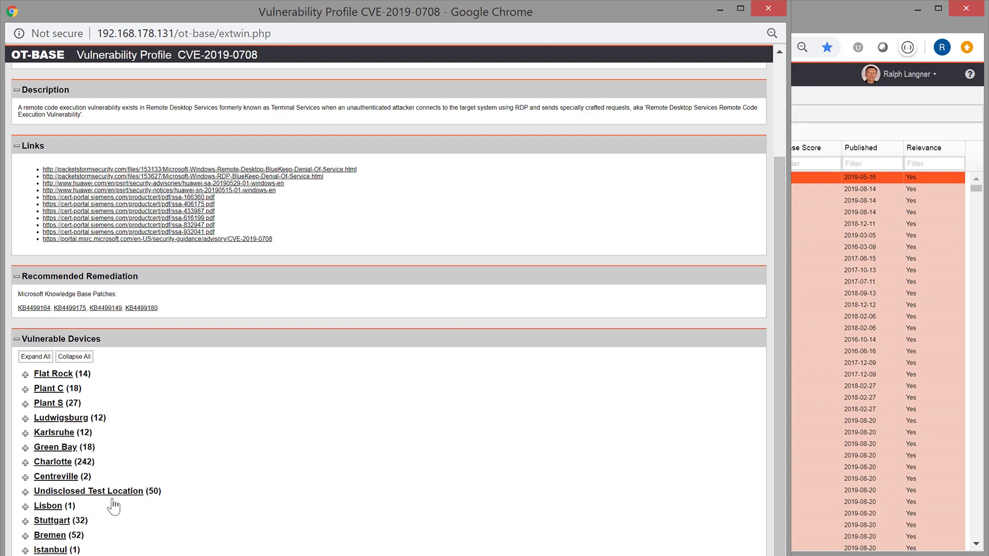
left_click(61, 490)
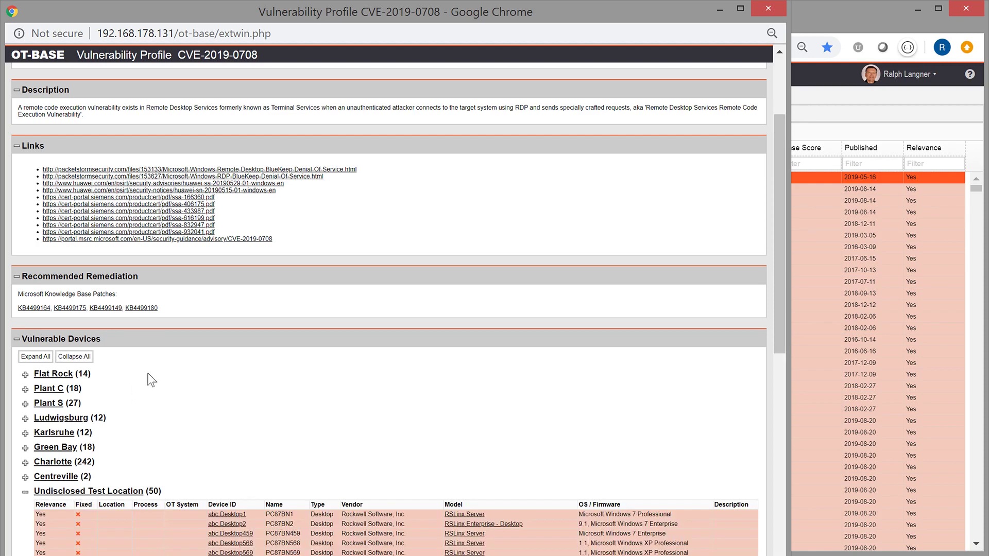
scroll(201, 346, "down", 5)
scroll(201, 345, "down", 3)
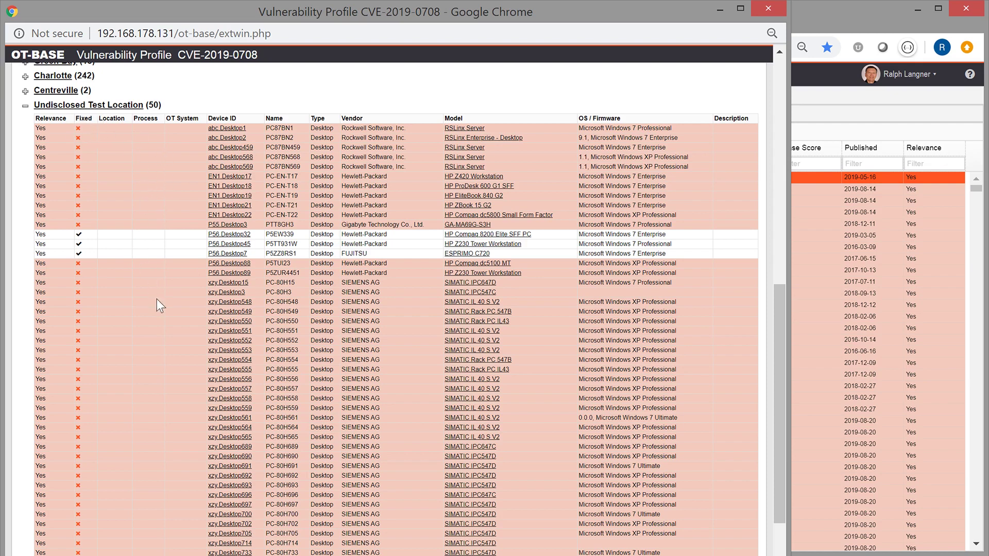
scroll(206, 295, "down", 2)
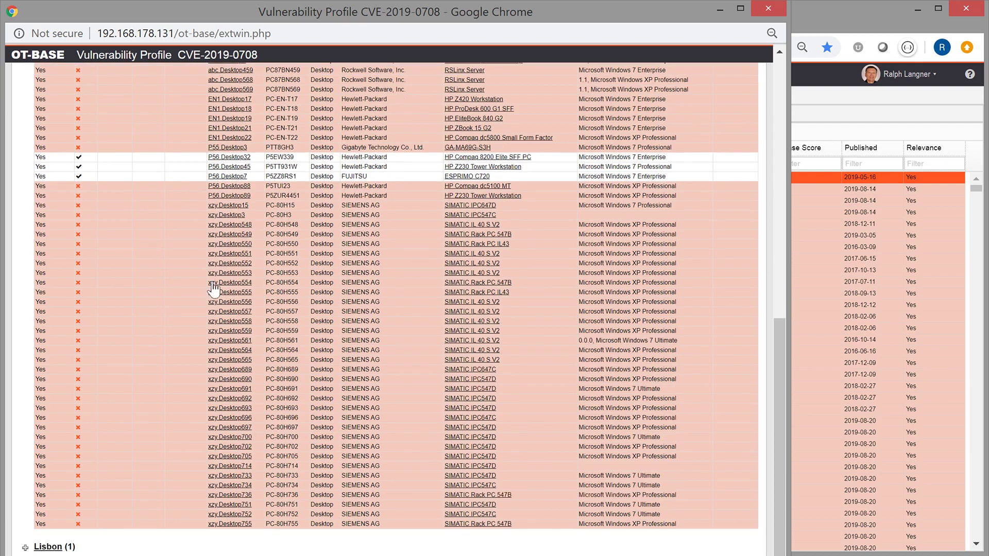
scroll(226, 232, "up", 2)
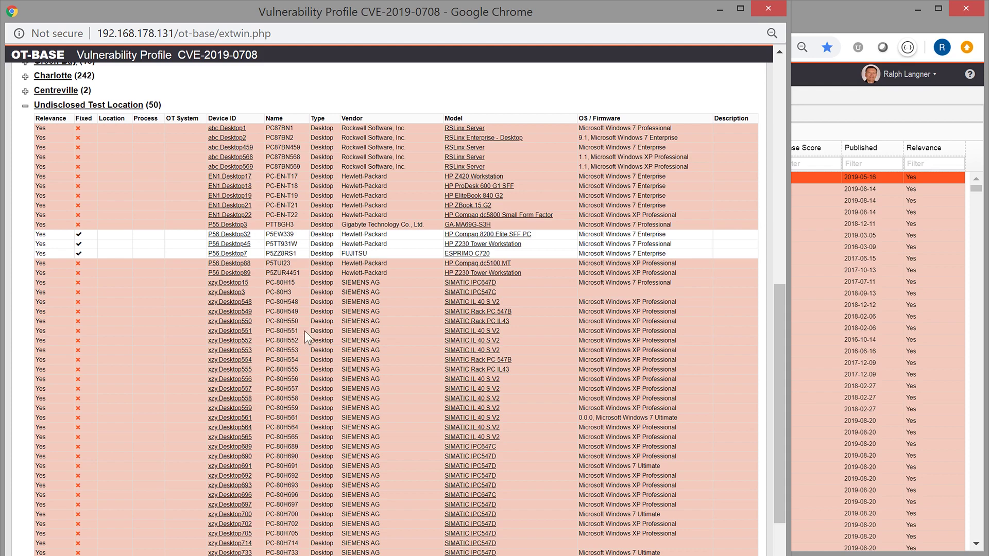
Open the device profile of P56.Desktop88 and examine its full list of installed patches
left_click(240, 264)
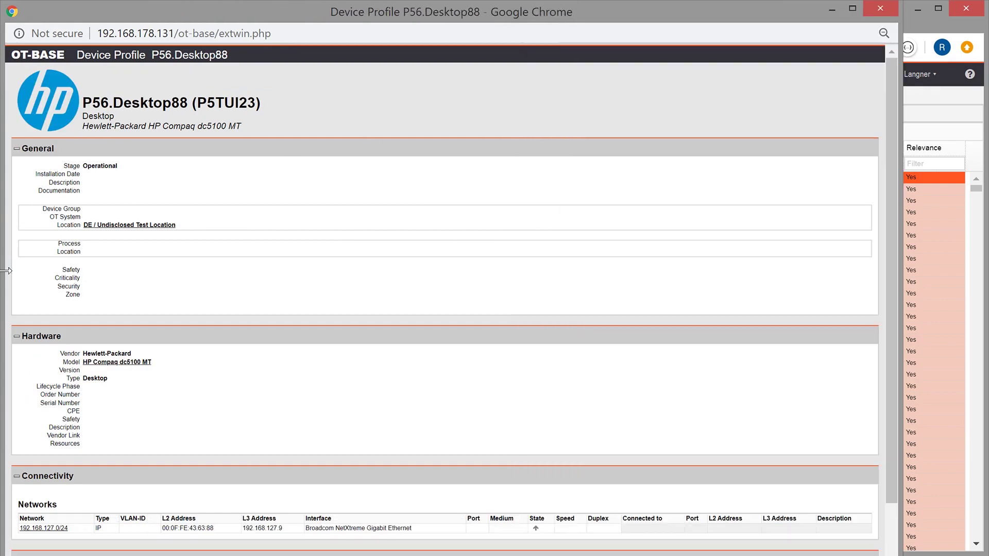
scroll(224, 159, "down", 2)
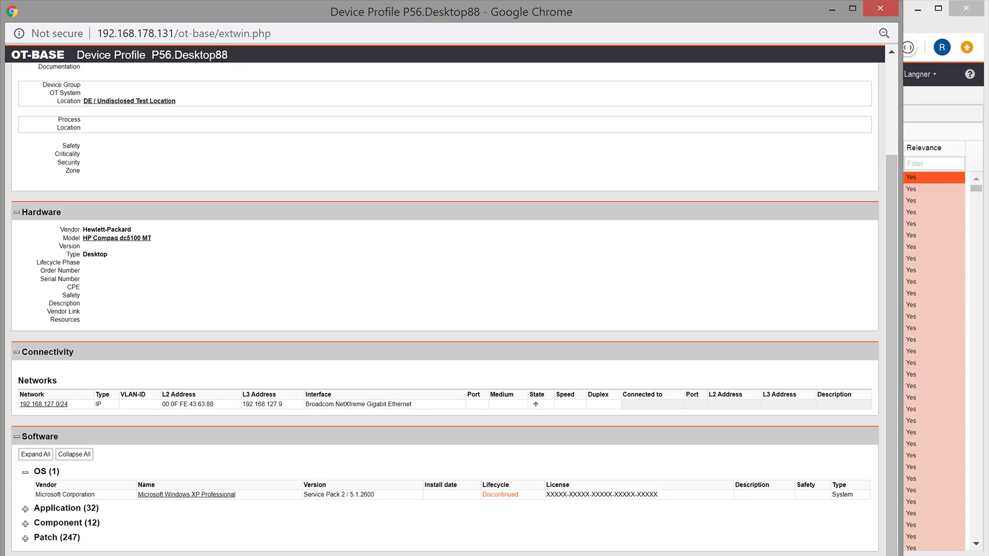
left_click(26, 539)
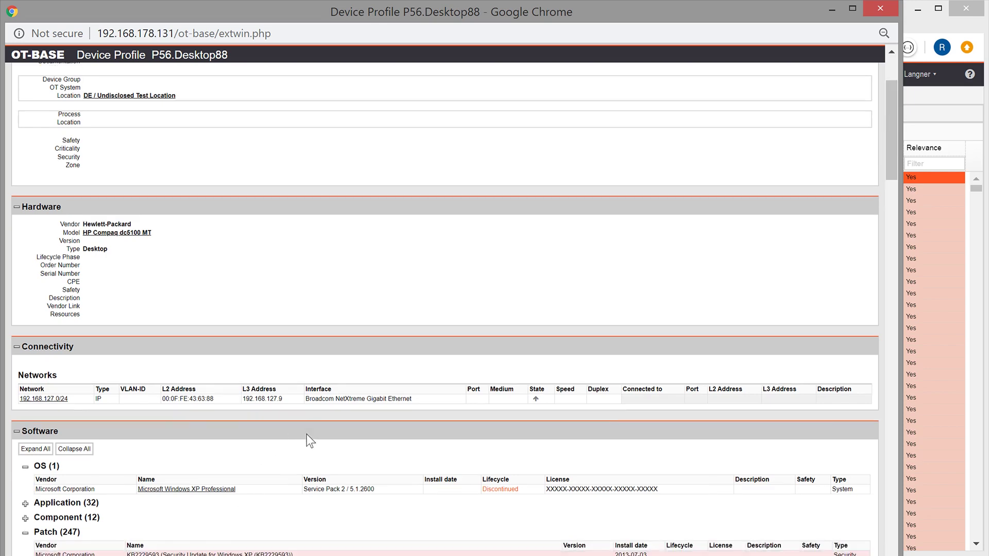
scroll(430, 386, "down", 15)
scroll(511, 478, "up", 8)
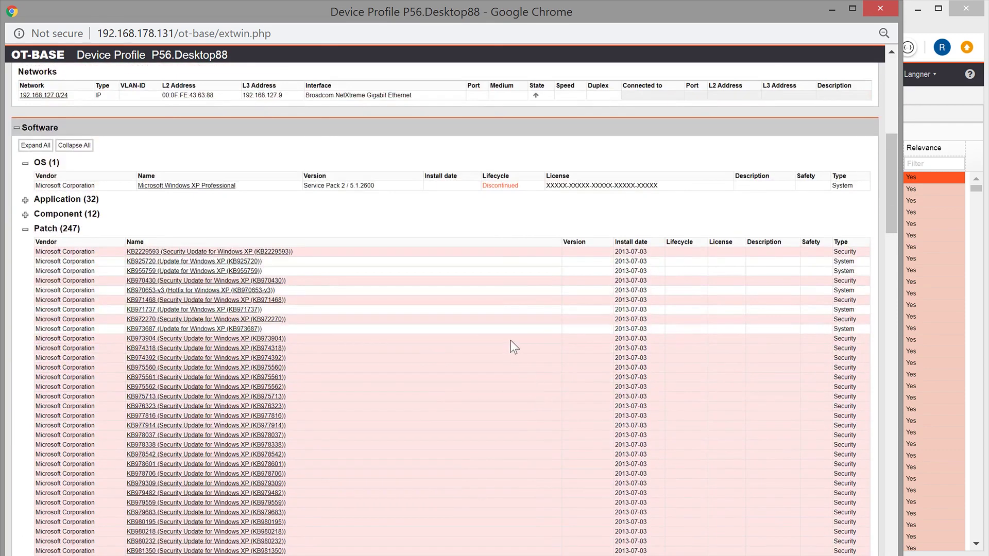
scroll(507, 329, "down", 1)
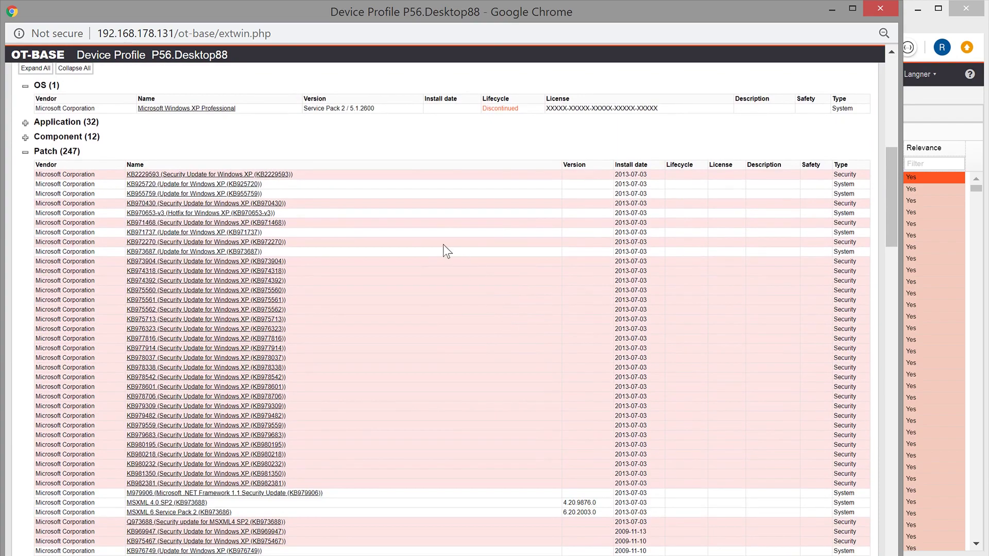
scroll(427, 287, "down", 15)
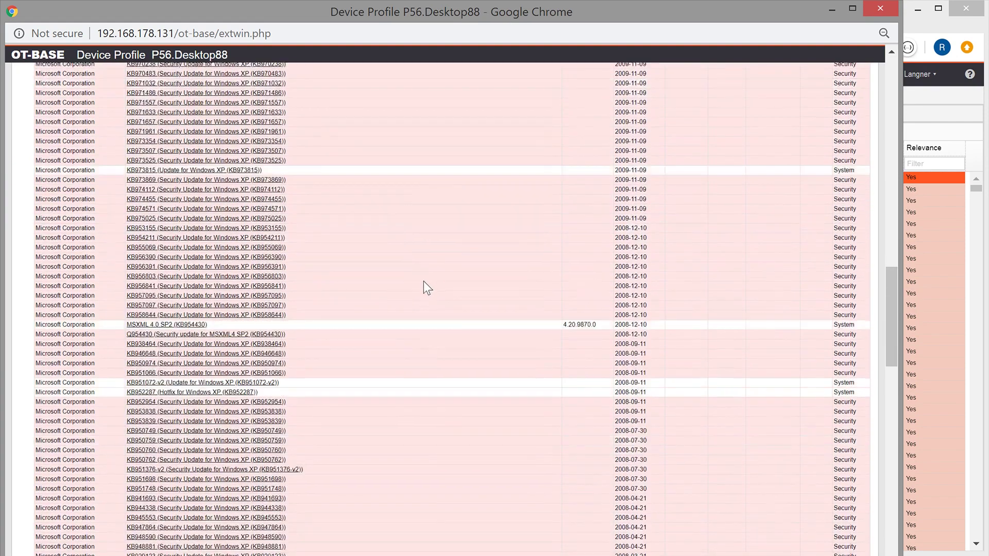
scroll(422, 281, "down", 10)
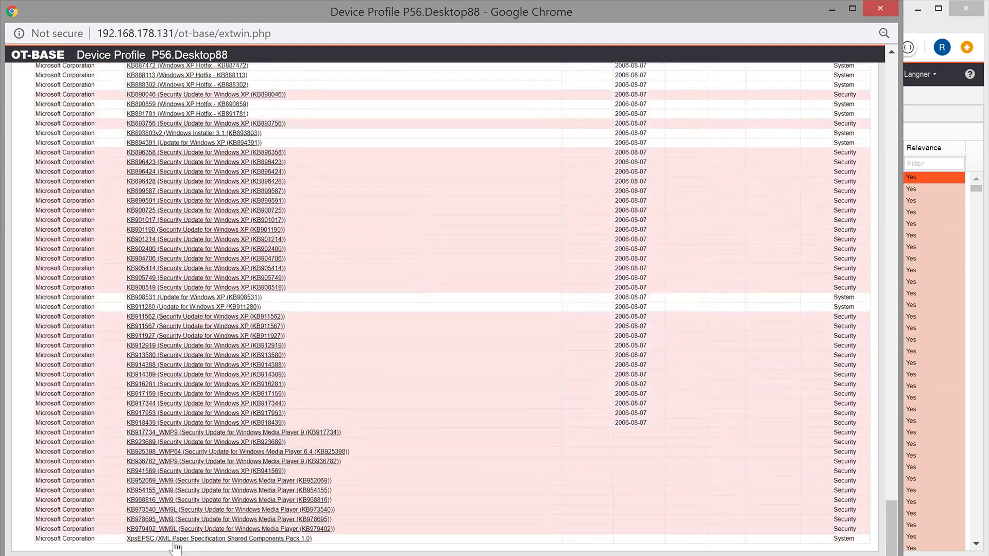
Review the device's security patch history and its critical known vulnerabilities, then close the profile
scroll(217, 462, "down", 5)
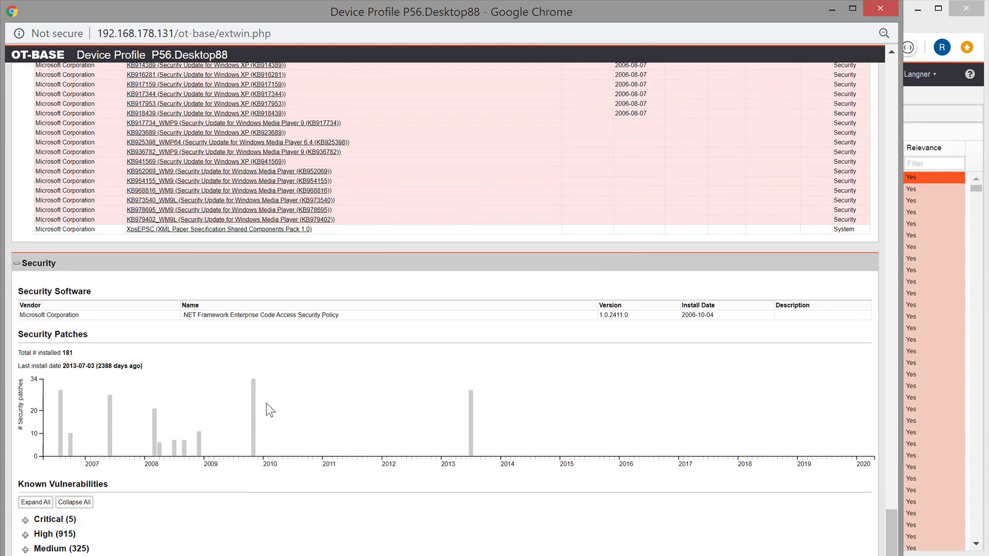
mouse_move(473, 425)
left_click(26, 521)
scroll(77, 518, "down", 1)
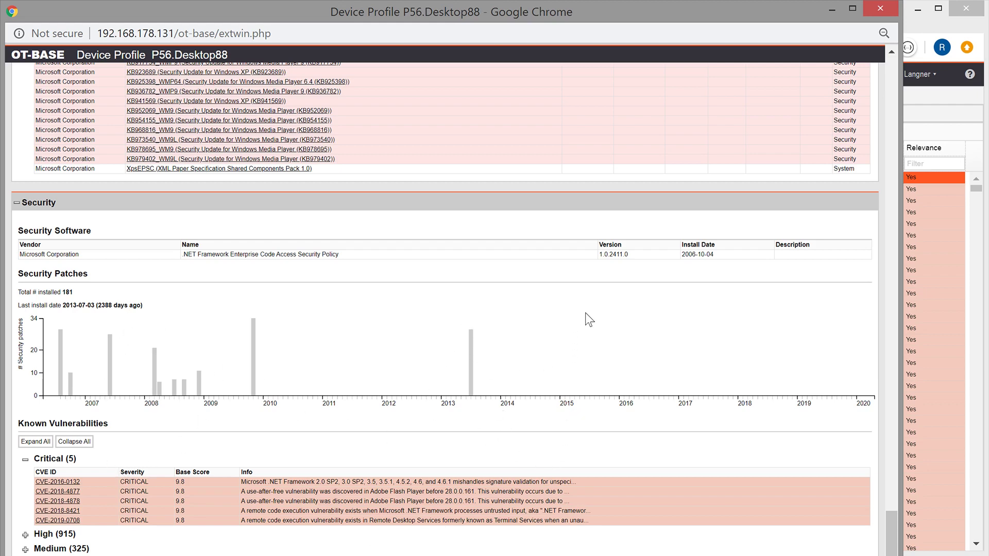
key("ctrl+w")
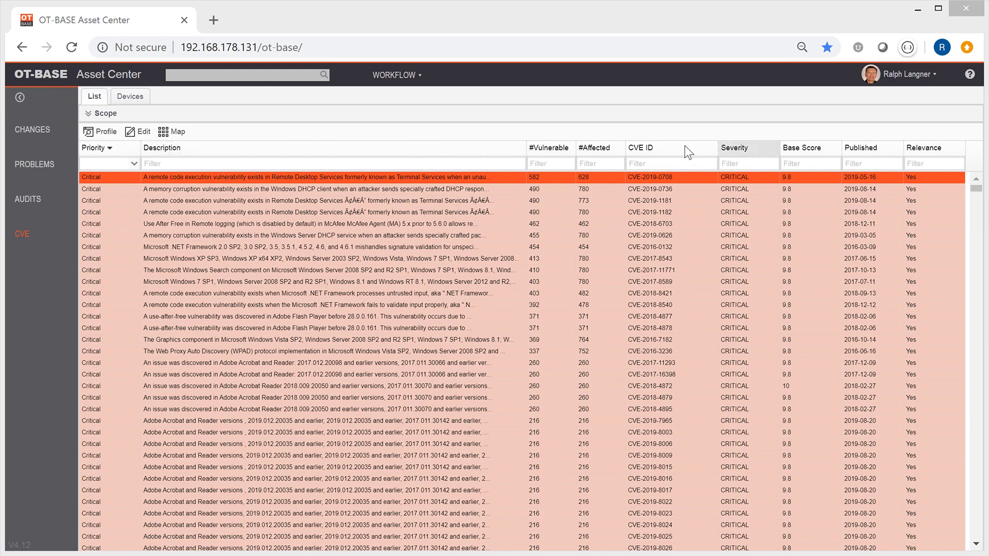
Sort the CVE list by newest publication date and open the CVE-2020-0601 profile to check devices at the Undisclosed Test Location
left_click(876, 150)
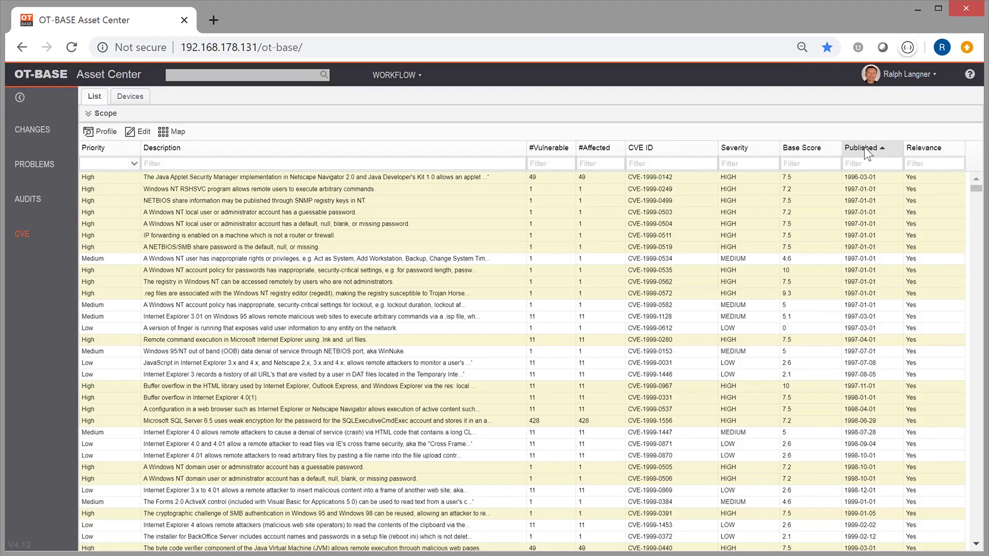
left_click(865, 151)
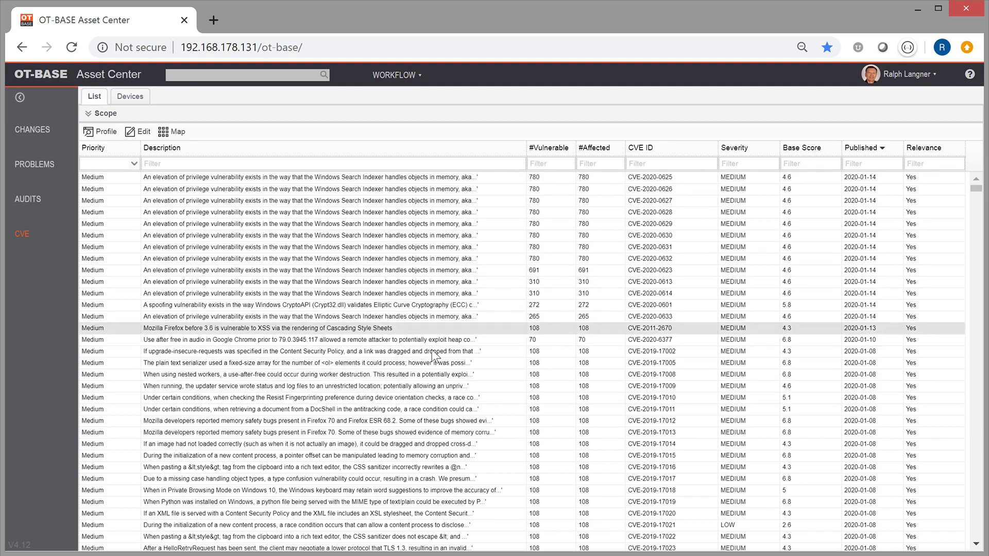
left_click(399, 307)
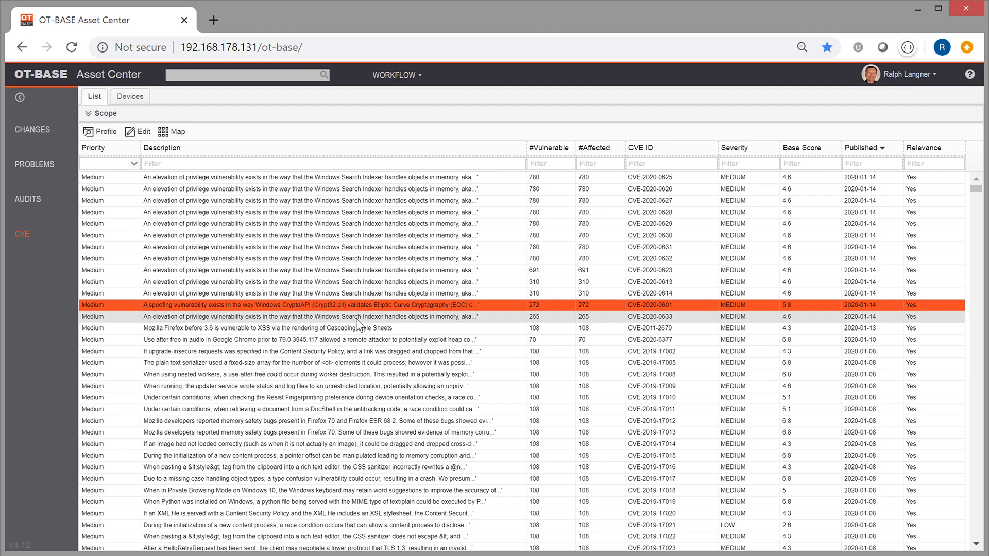
double_click(444, 305)
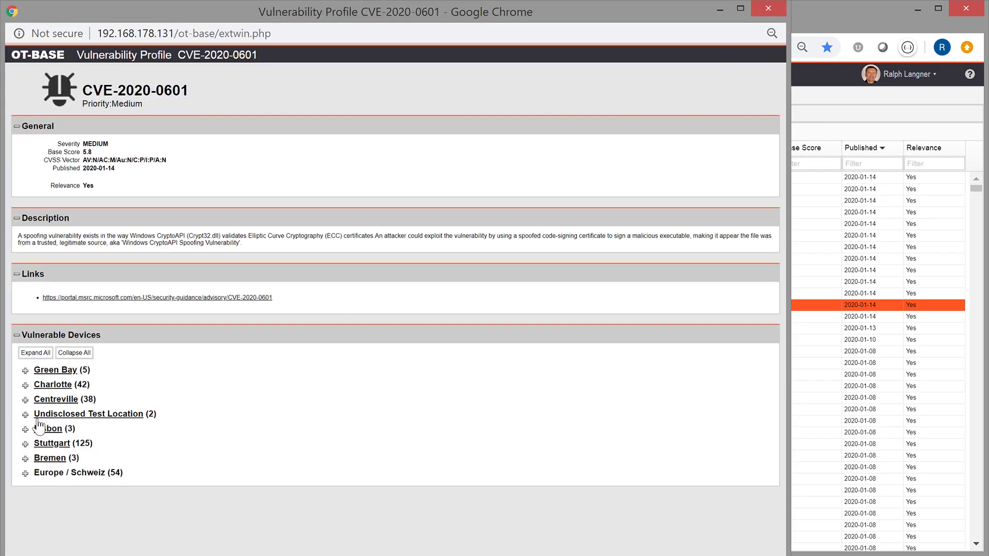
left_click(24, 415)
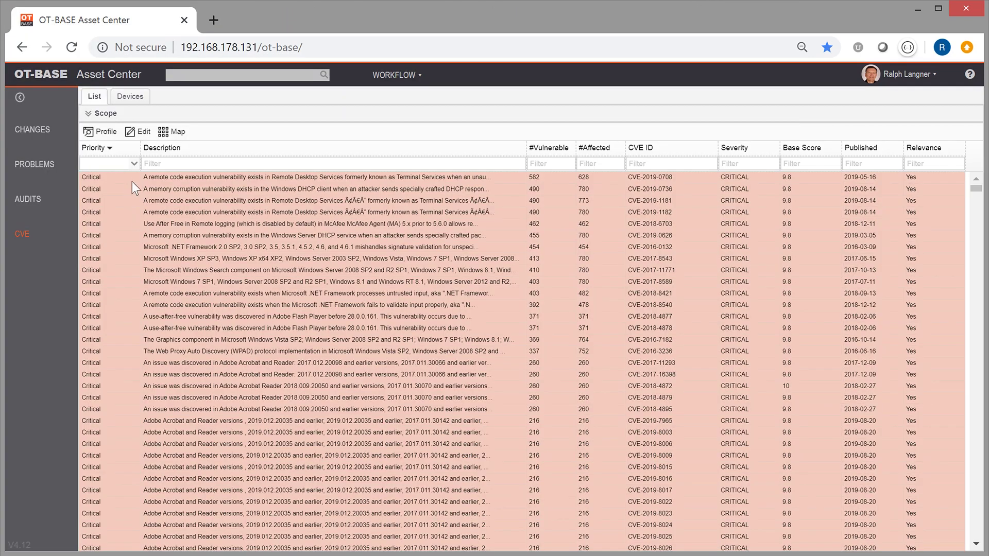
Filter the CVE list to the Critical and High priorities
left_click(133, 164)
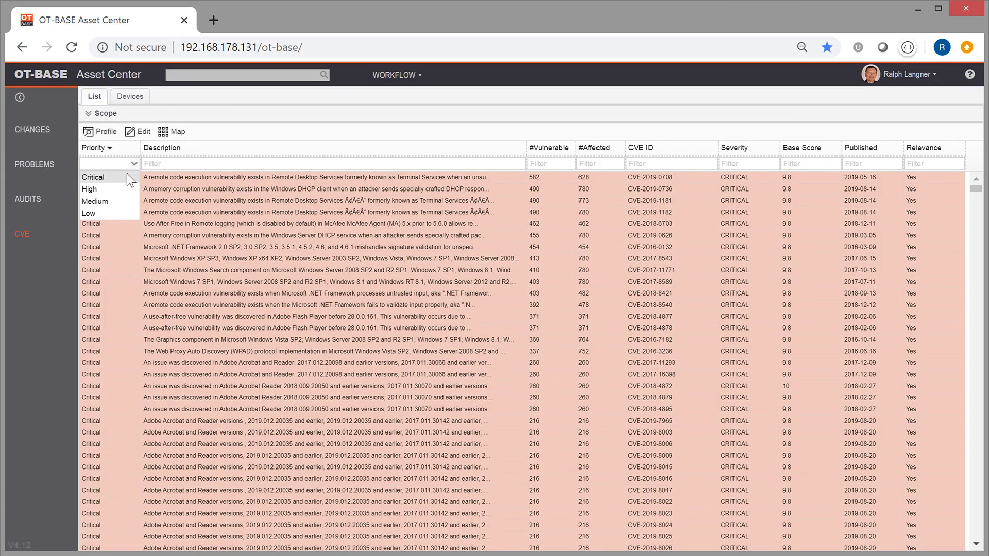
left_click(127, 176)
left_click(126, 187)
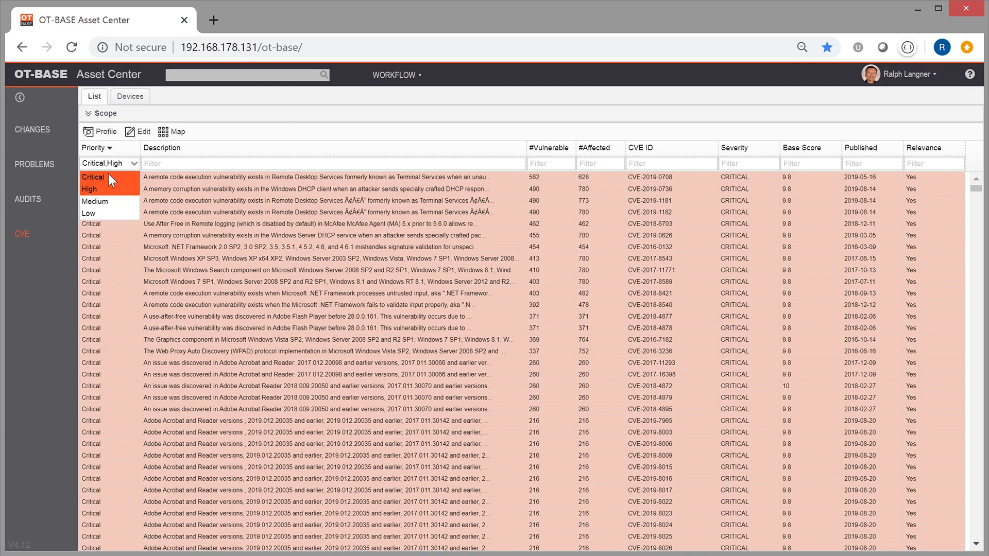
left_click(264, 136)
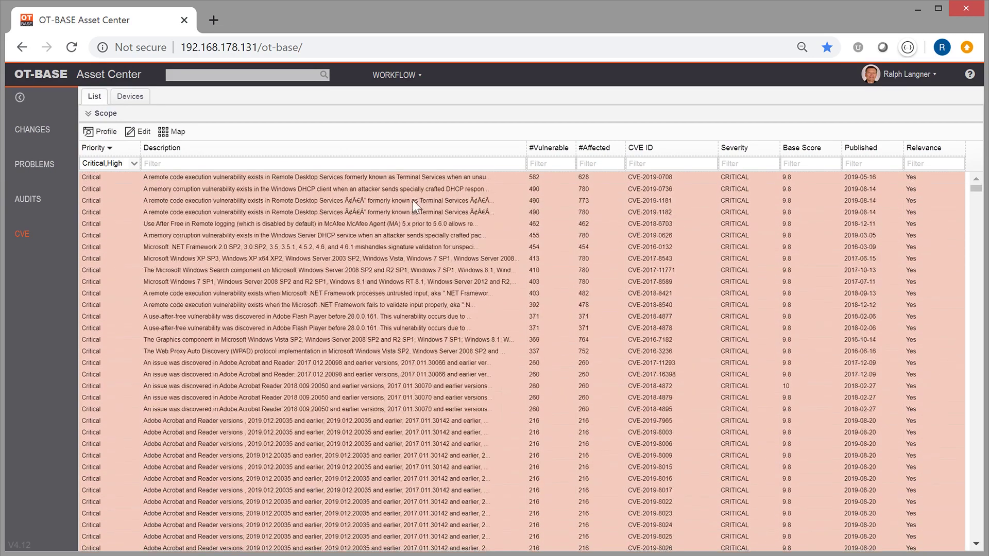
Open the Attack Surface Map of the filtered vulnerabilities and inspect individual CVE blocks from several angles
left_click(165, 133)
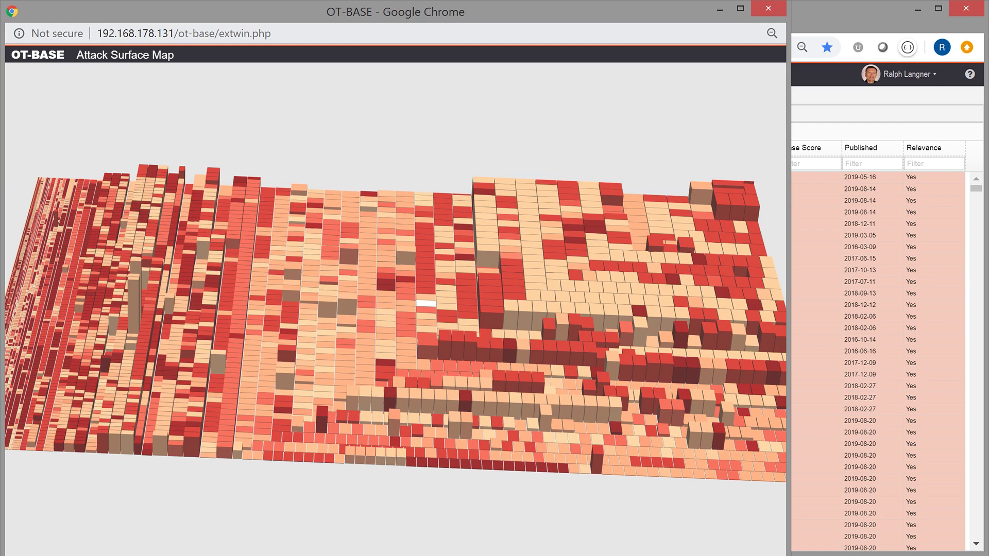
left_click(399, 321)
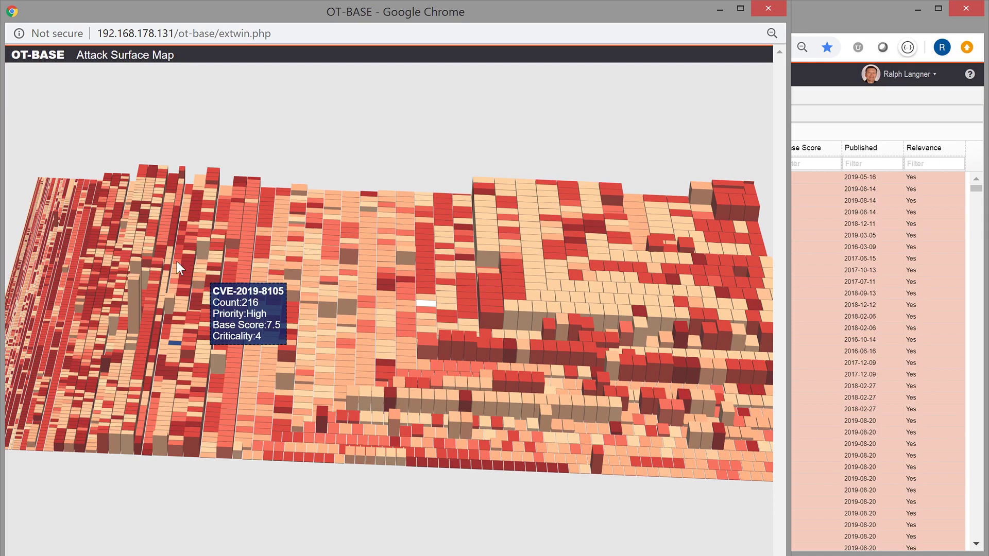
left_click_drag(311, 420, 484, 396)
left_click(437, 263)
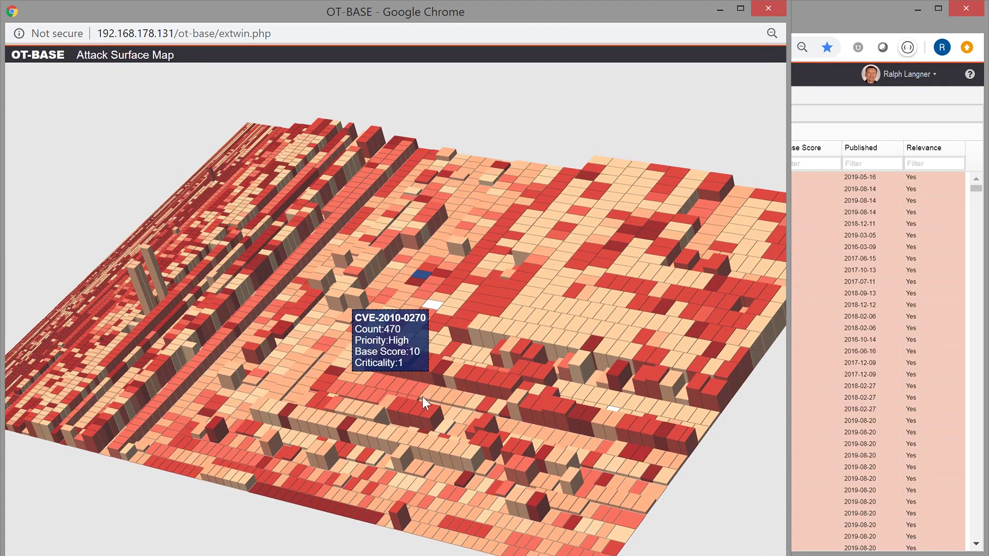
left_click_drag(379, 280, 388, 258)
left_click_drag(408, 301, 431, 353)
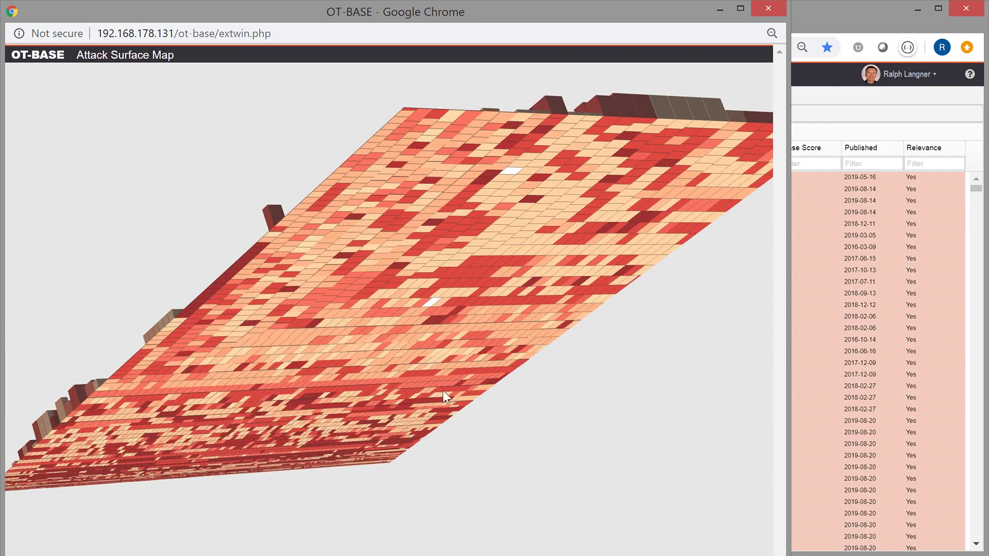
left_click_drag(443, 392, 466, 435)
mouse_move(466, 435)
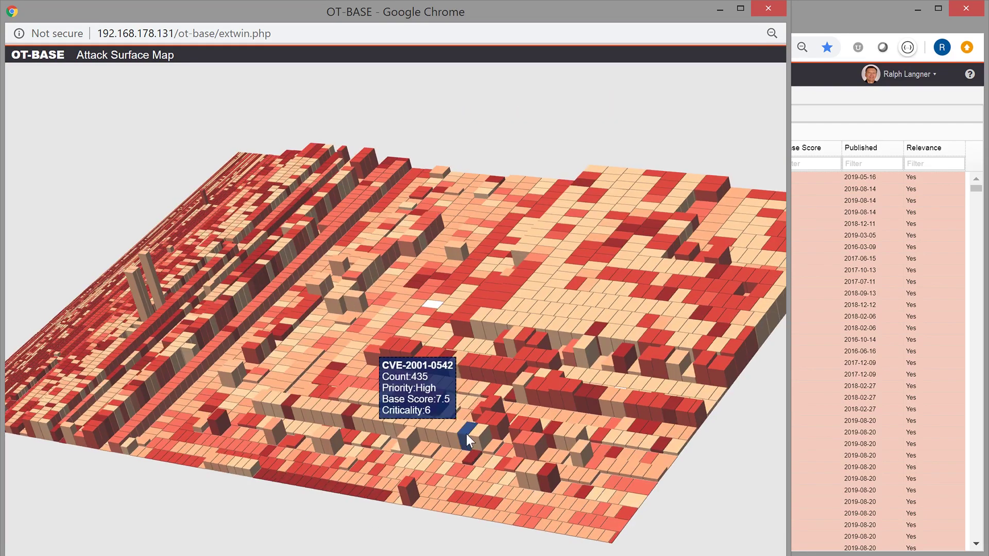
mouse_move(405, 374)
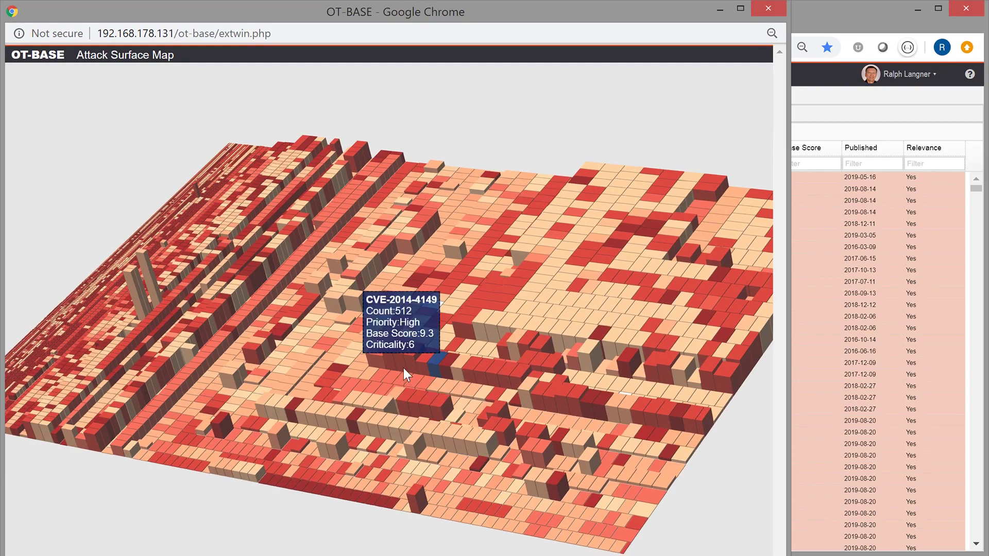
Examine the whole Attack Surface Map from an overview, from the side to compare block heights, and up close
left_click_drag(403, 368, 468, 328)
scroll(472, 322, "down", 3)
scroll(469, 317, "down", 2)
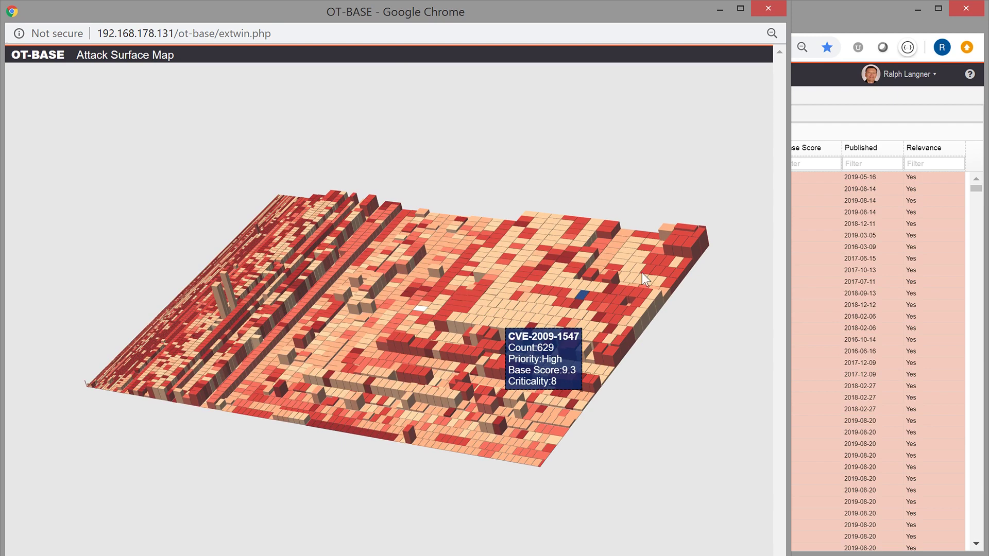
left_click_drag(642, 279, 689, 244)
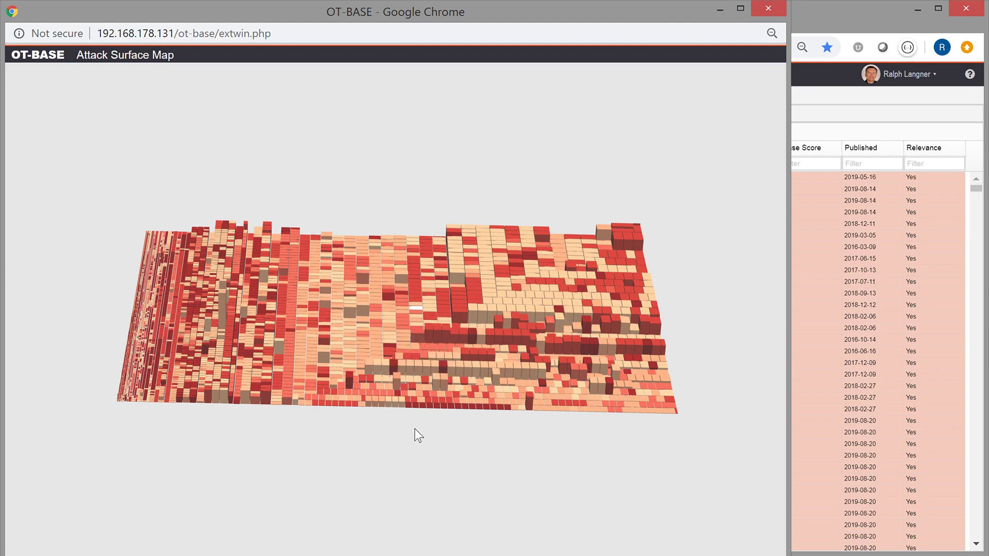
left_click_drag(413, 384, 380, 258)
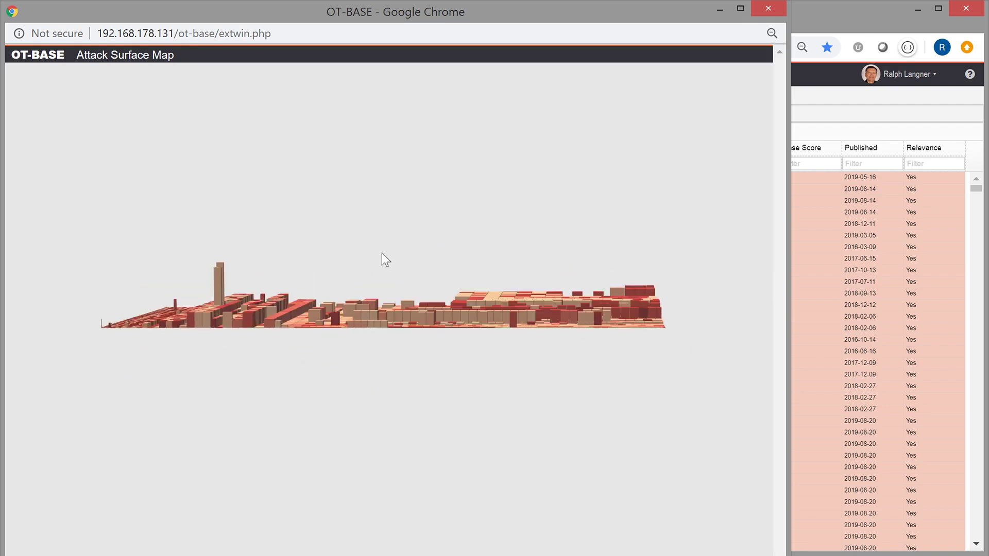
left_click_drag(396, 306, 411, 368)
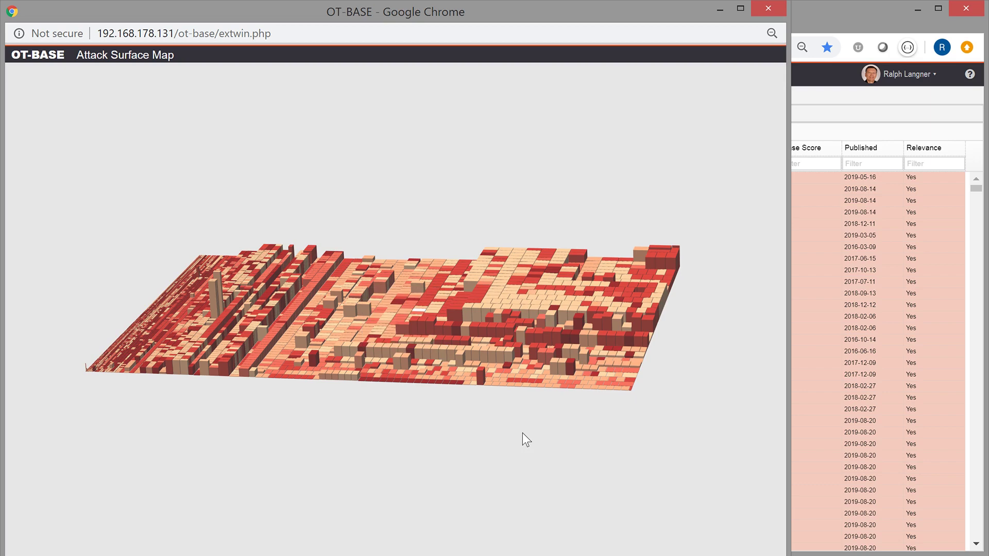
scroll(523, 433, "up", 5)
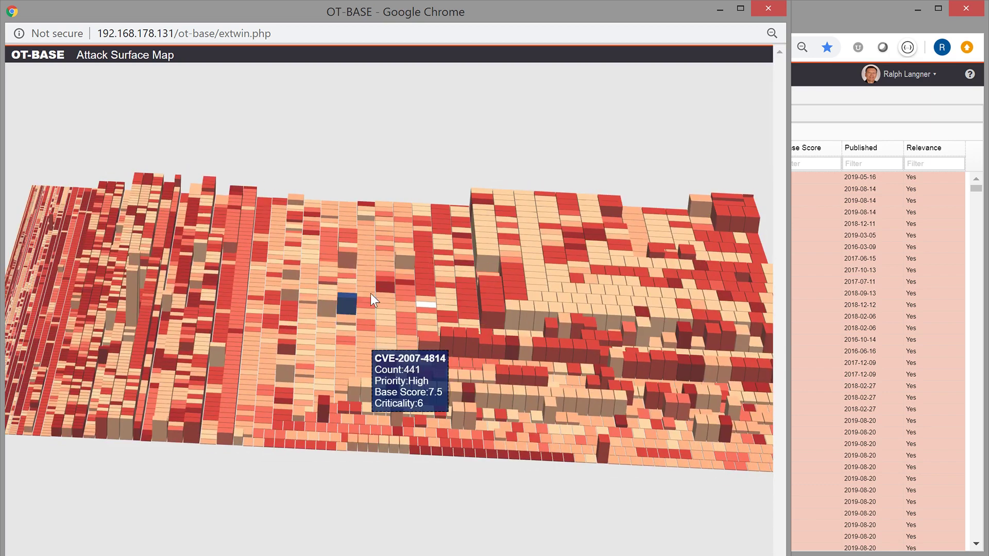
Open the CVE-2009-0901 profile from its tall red block on the Attack Surface Map and review its vulnerable devices at the Undisclosed Test Location
scroll(371, 292, "down", 1)
scroll(582, 219, "down", 1)
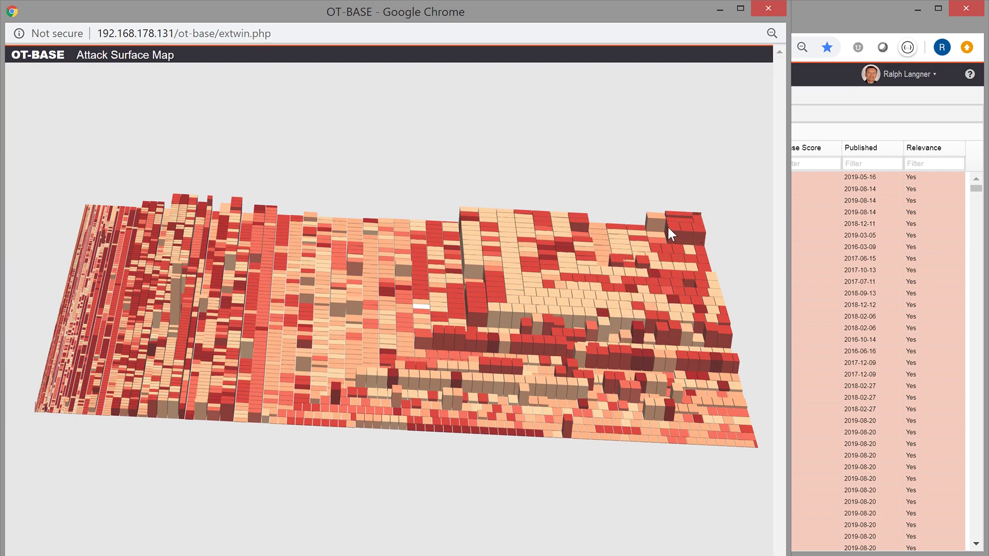
mouse_move(677, 230)
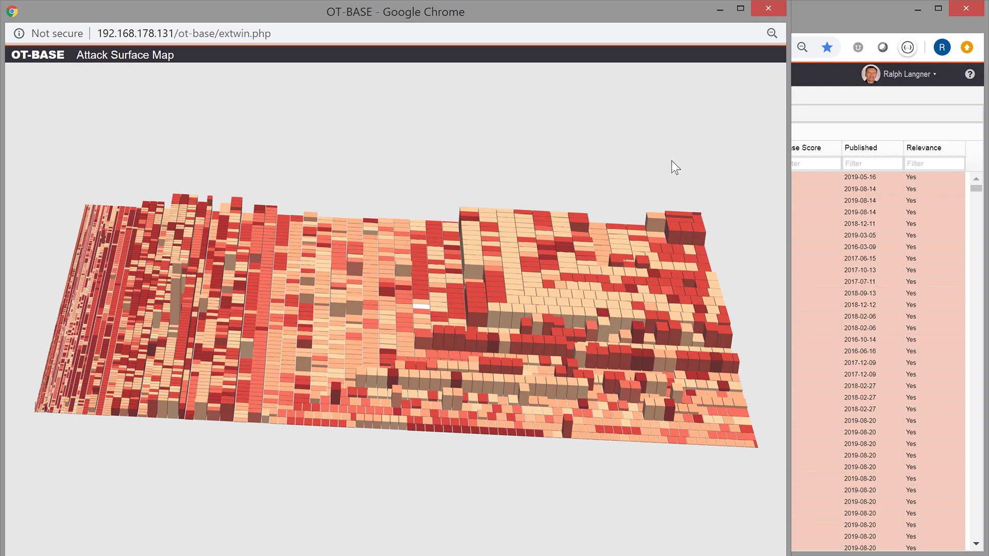
left_click(674, 232)
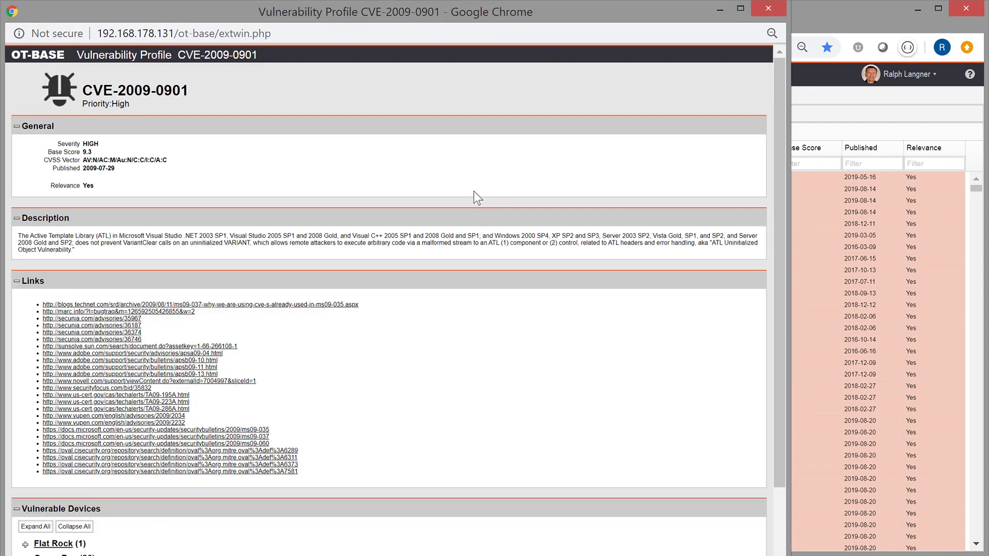
scroll(474, 199, "down", 2)
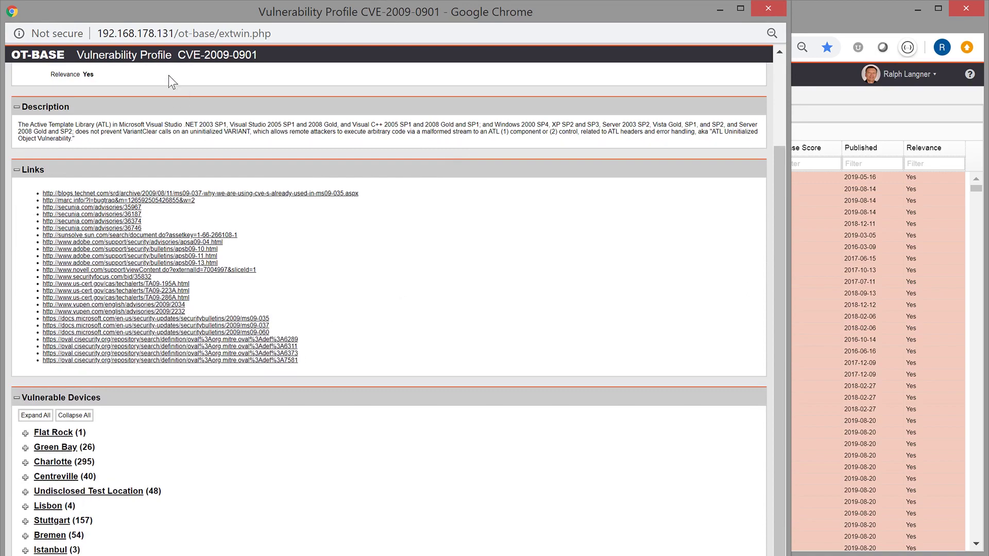
left_click(39, 492)
scroll(426, 249, "down", 1)
scroll(425, 249, "down", 8)
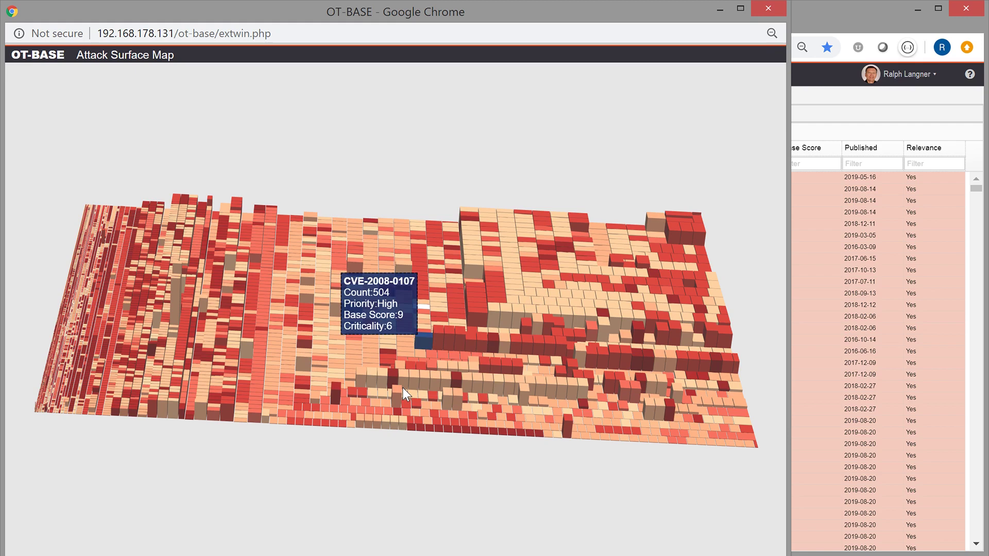
Inspect the tallest blocks of the Attack Surface Map from low side angles and open the CVE-2019-6568 vulnerability profile
left_click_drag(397, 357, 385, 274)
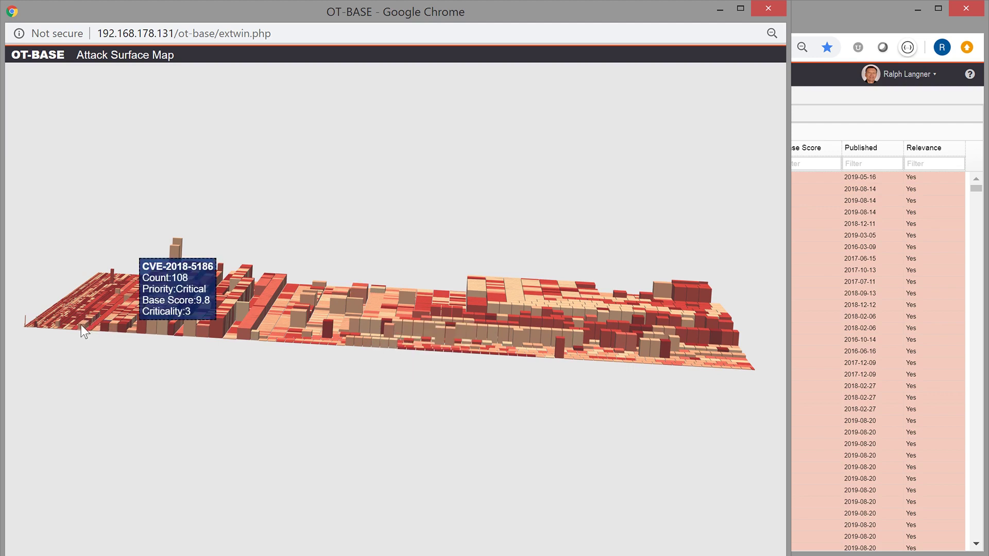
left_click_drag(100, 369, 104, 364)
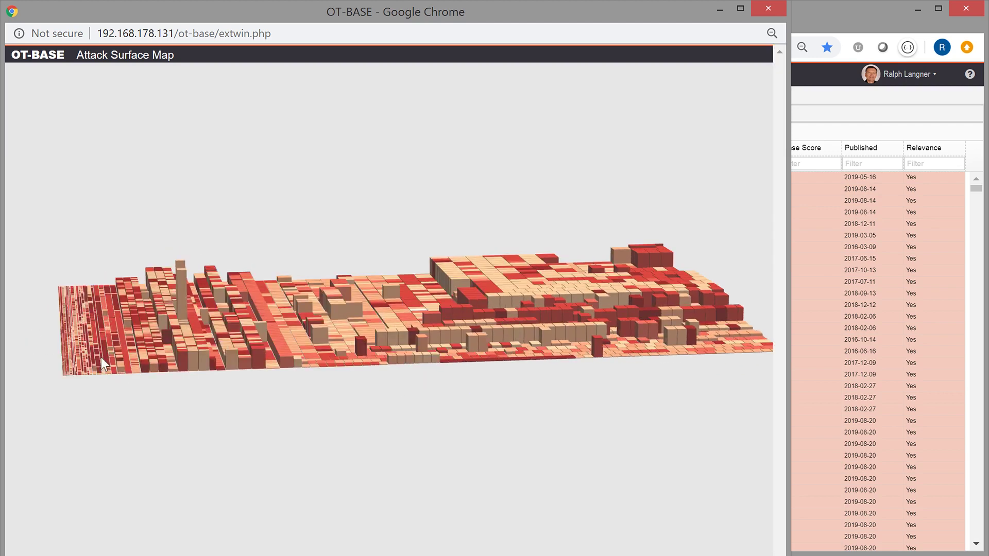
left_click_drag(270, 373, 199, 307)
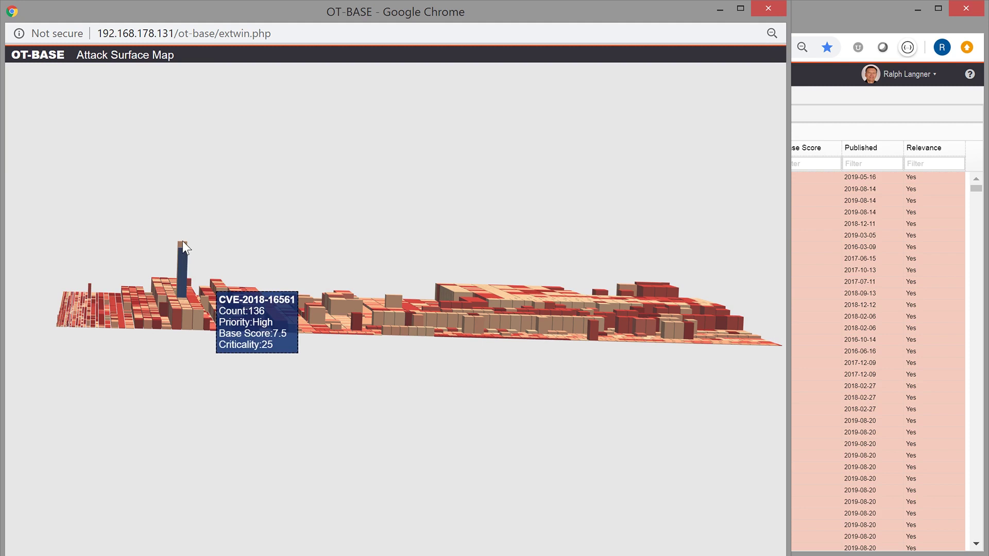
mouse_move(186, 270)
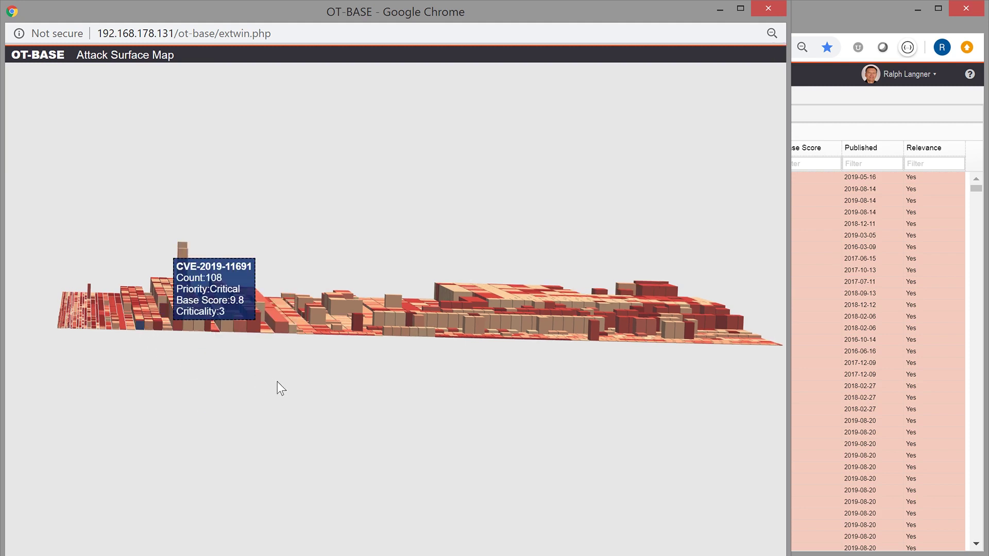
left_click_drag(340, 394, 359, 391)
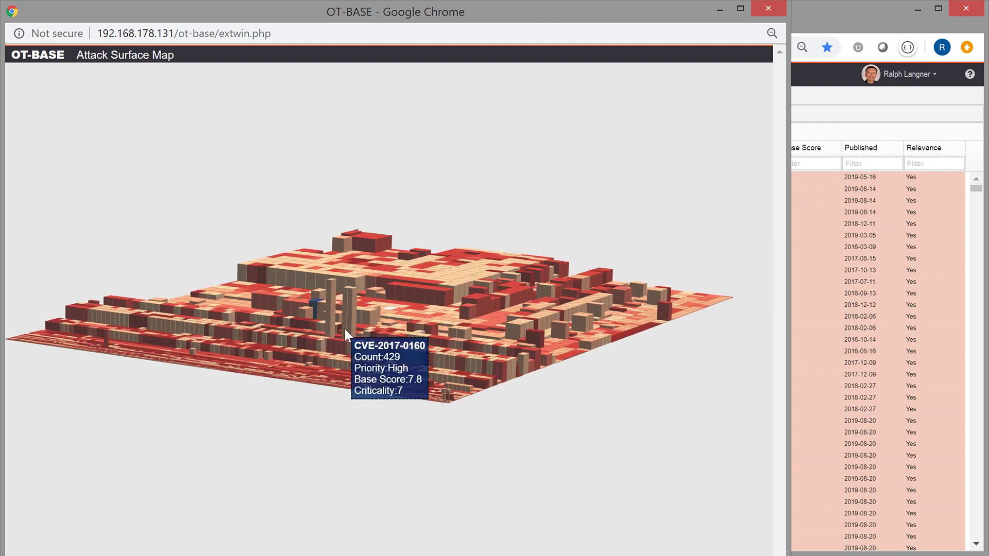
left_click(332, 290)
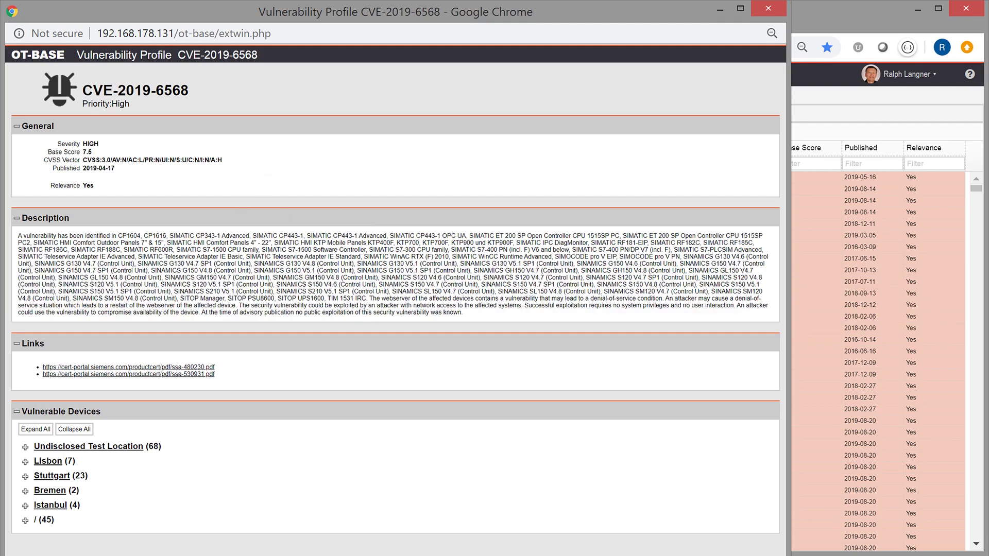
Expand the vulnerable devices of CVE-2019-6568 at the Undisclosed Test Location and review the affected PLCs
left_click(24, 446)
scroll(185, 167, "down", 7)
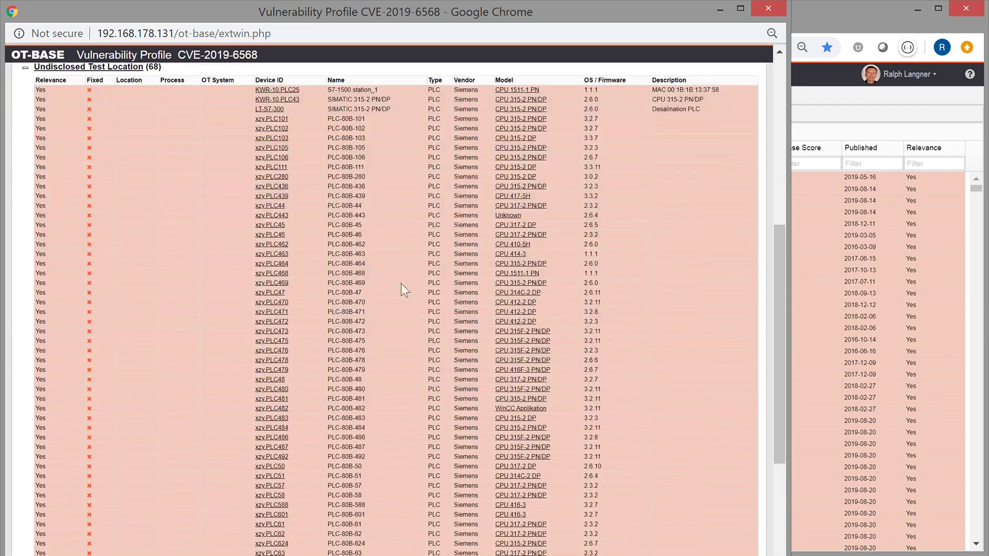
scroll(267, 62, "up", 3)
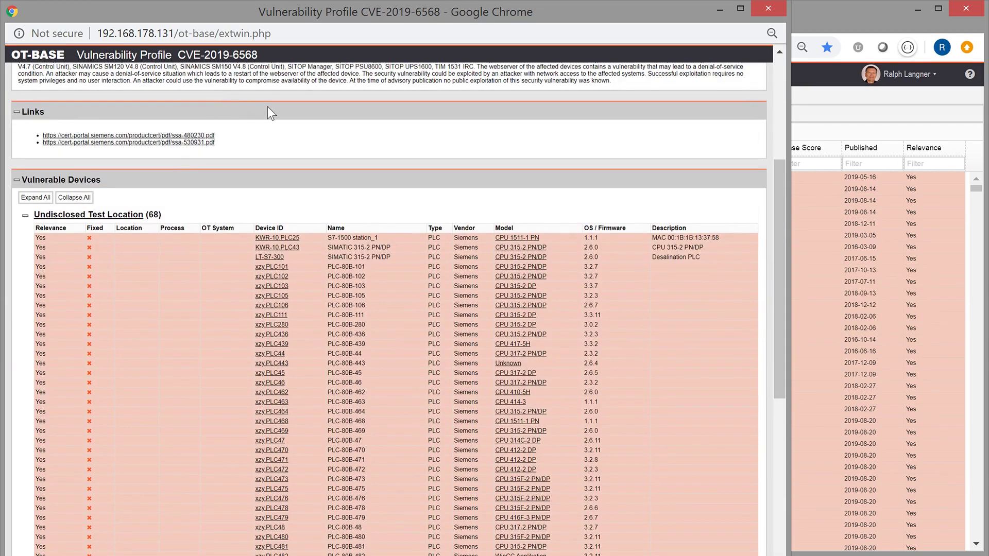
scroll(270, 108, "down", 10)
scroll(369, 252, "up", 4)
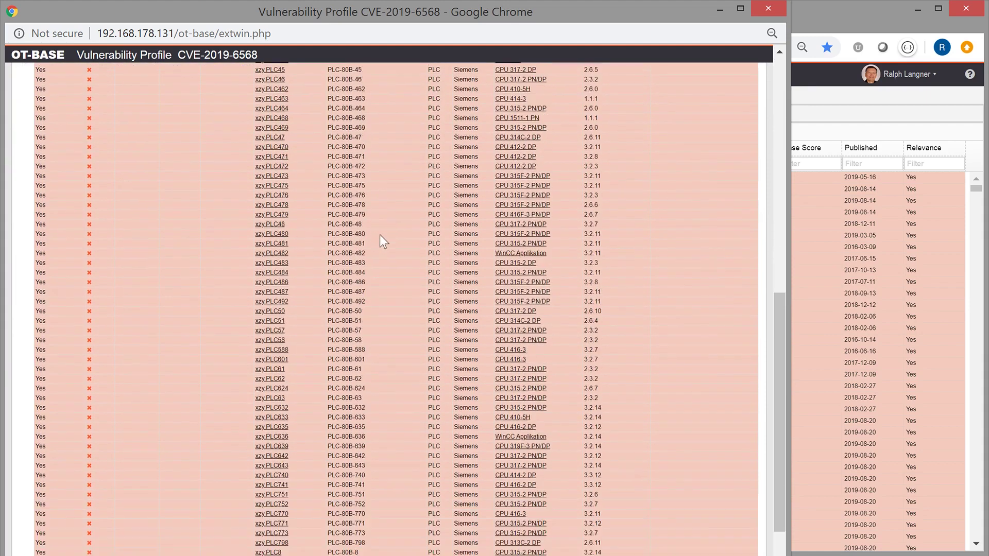
scroll(381, 232, "up", 4)
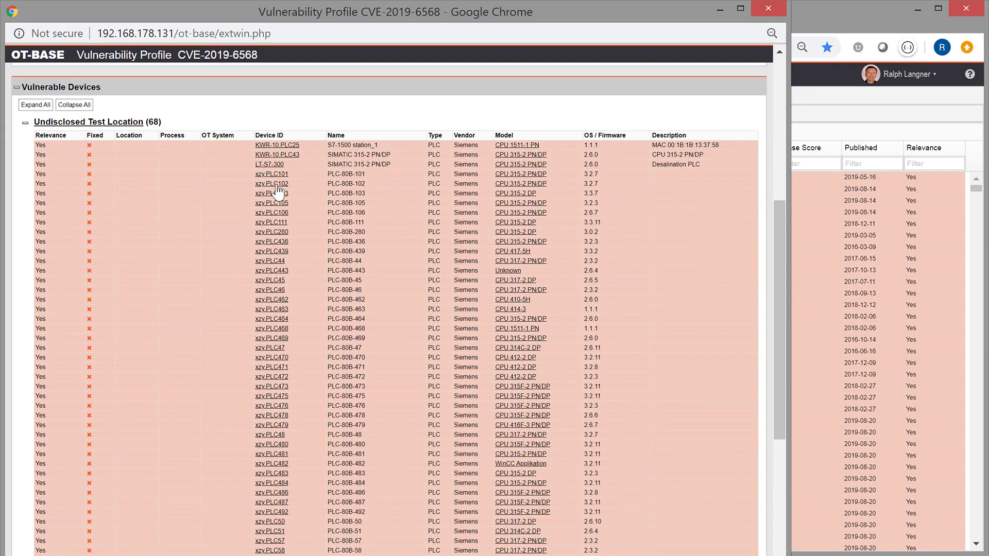
Open the device profile of xzy.PLC101 and review its hardware, modules, connectivity and firmware
left_click(278, 177)
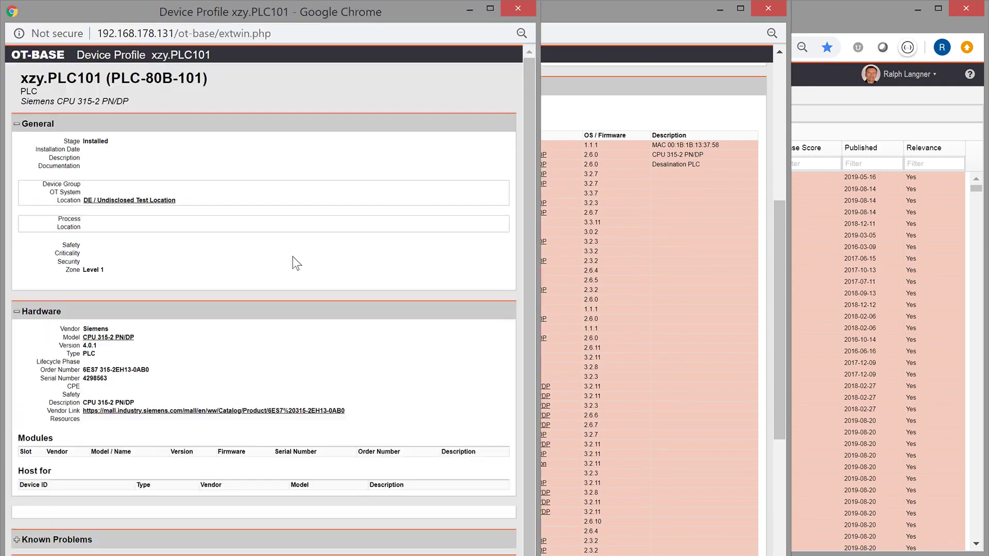
scroll(310, 263, "down", 2)
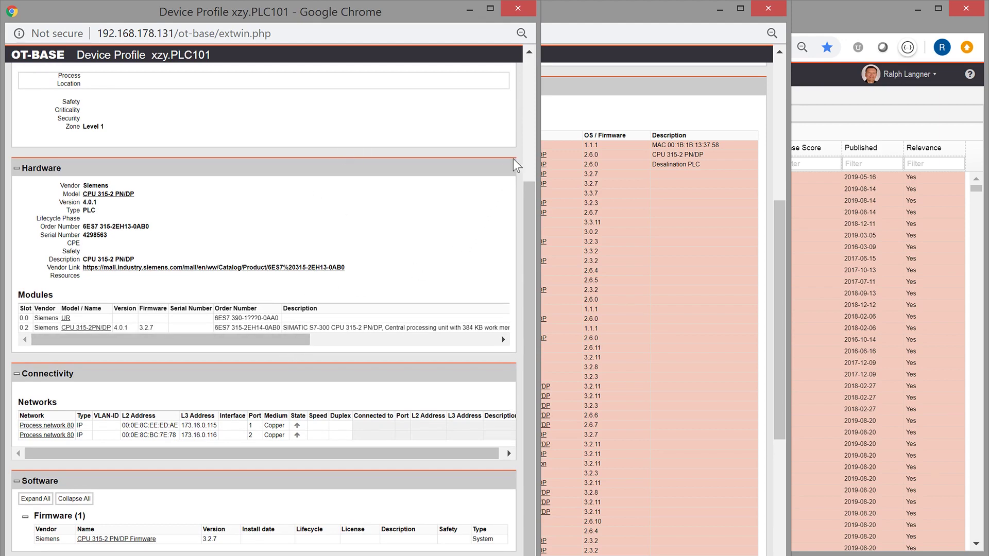
left_click_drag(539, 120, 607, 146)
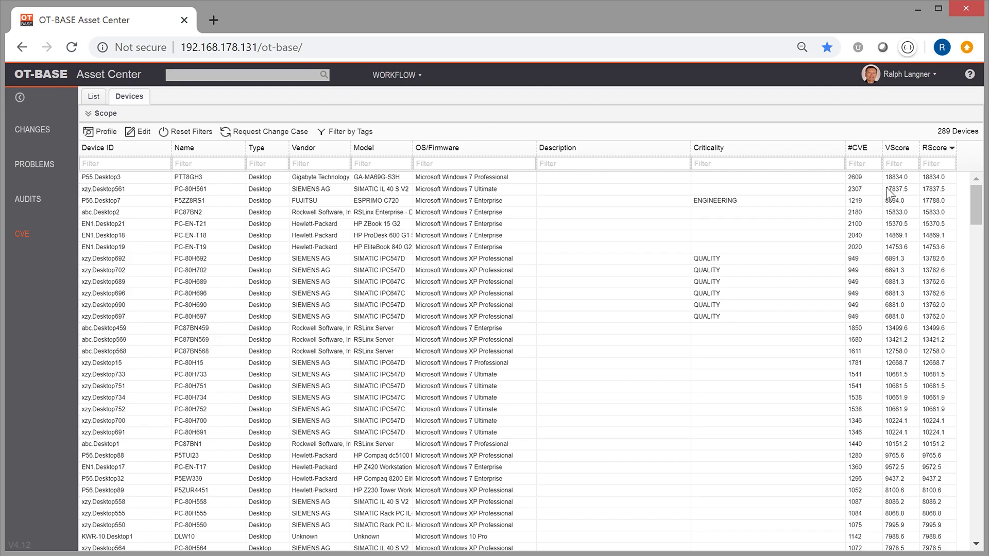
Compare the risk scores of devices with ENGINEERING, QUALITY and other criticalities throughout the device list
left_click(747, 202)
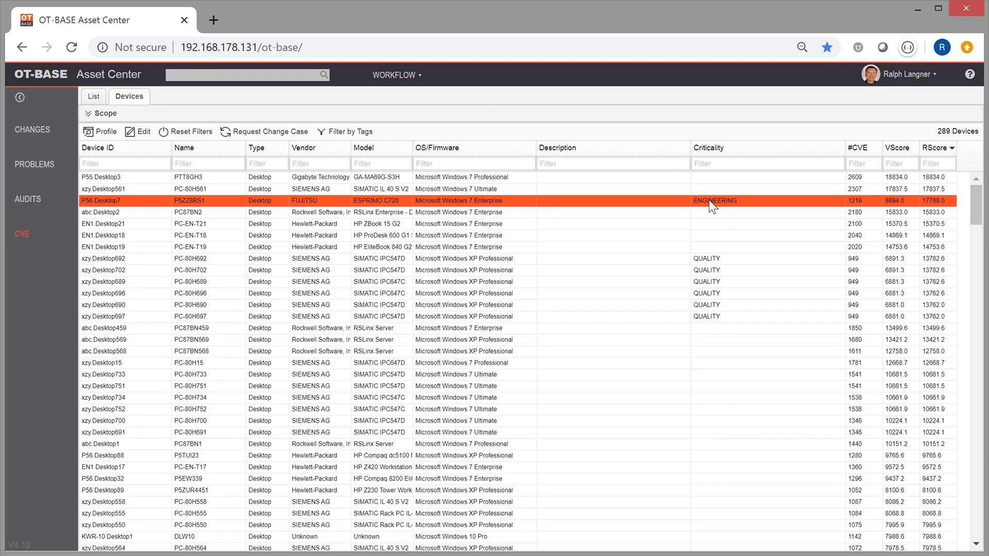
left_click(714, 260)
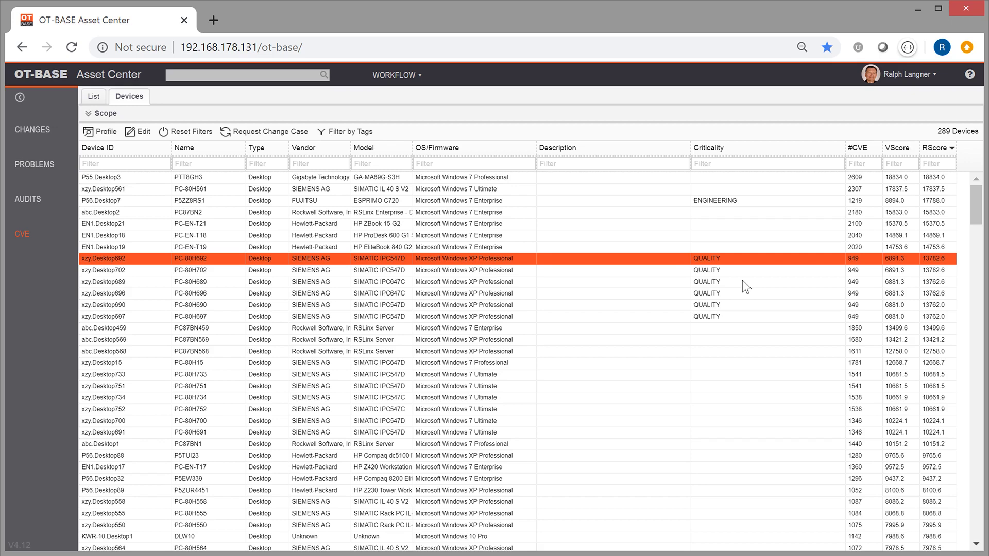
scroll(716, 252, "down", 12)
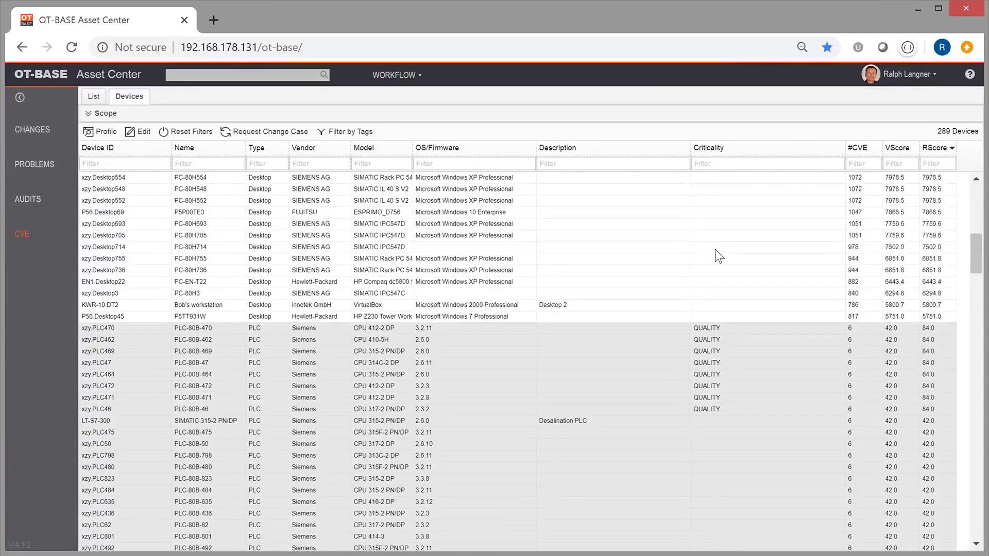
scroll(719, 255, "down", 7)
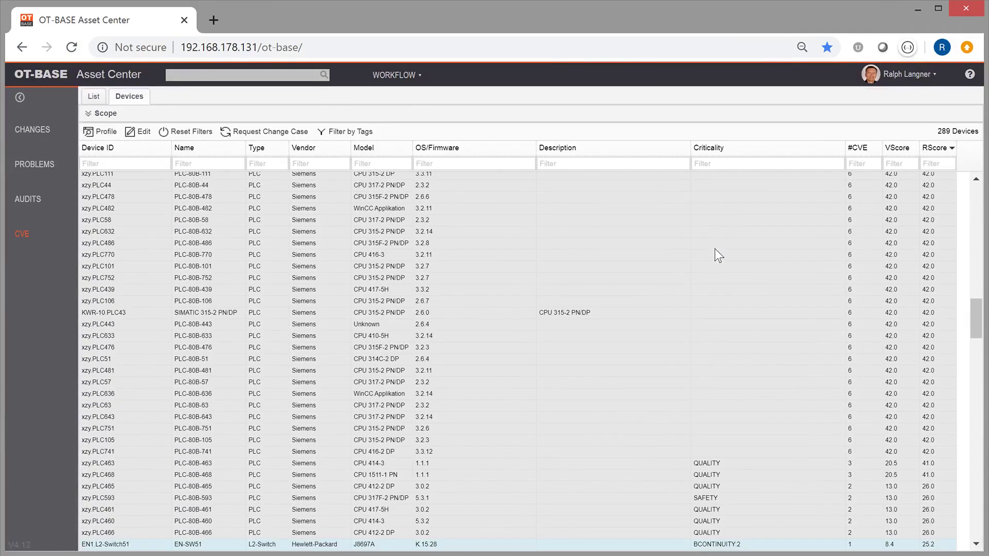
scroll(719, 255, "down", 6)
scroll(722, 258, "down", 2)
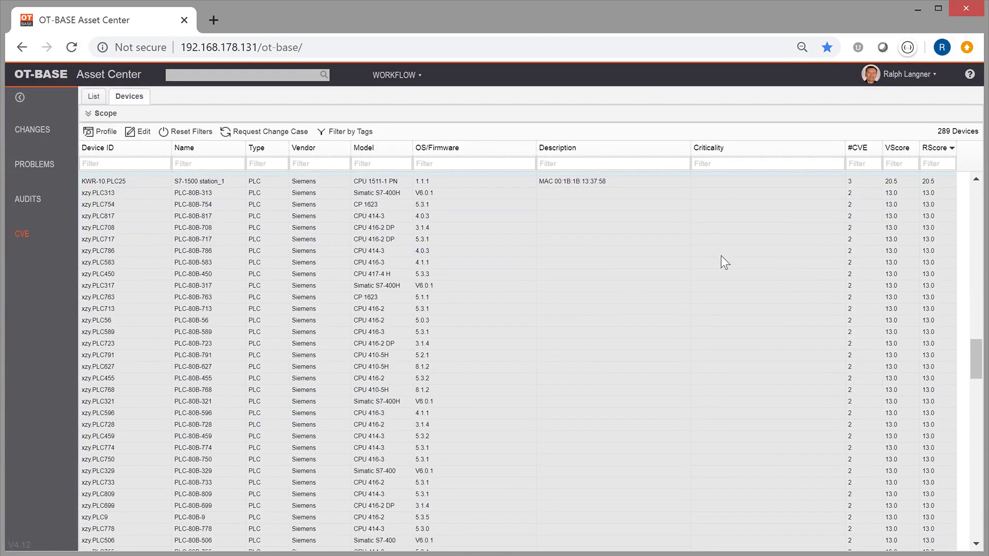
scroll(722, 258, "up", 3)
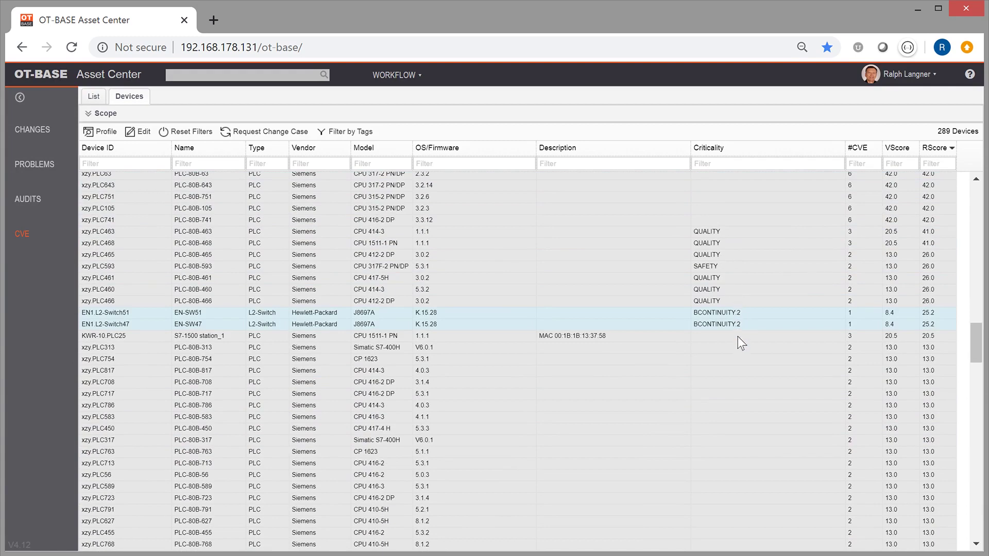
scroll(740, 332, "up", 20)
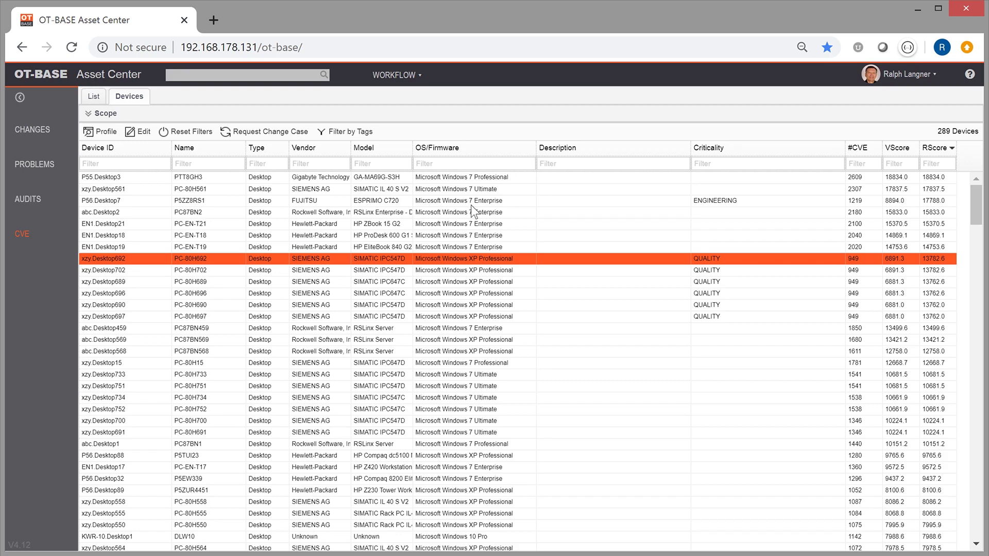
Highlight the ENGINEERING device P56.Desktop7 and examine the risk scores of the PLCs further down the list
left_click(347, 202)
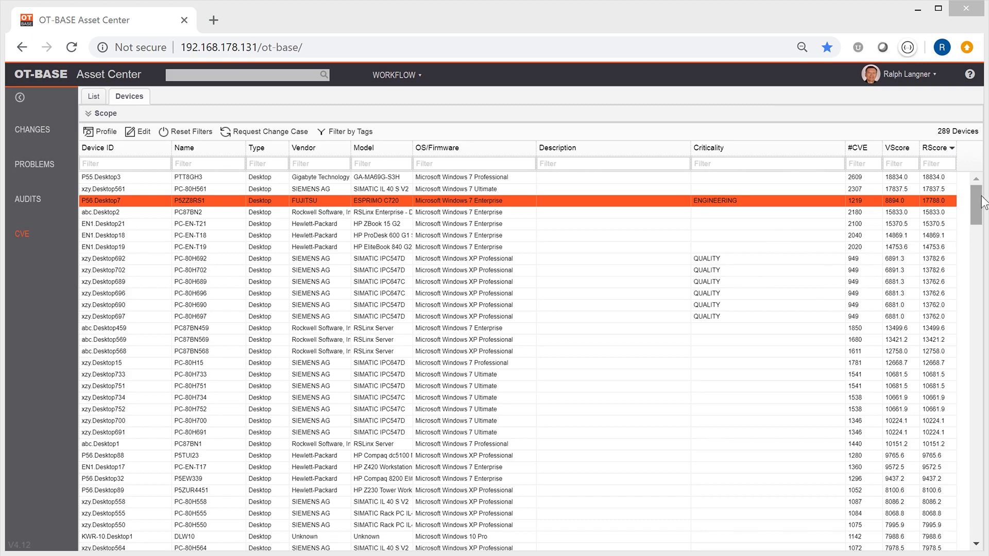
left_click_drag(983, 203, 969, 252)
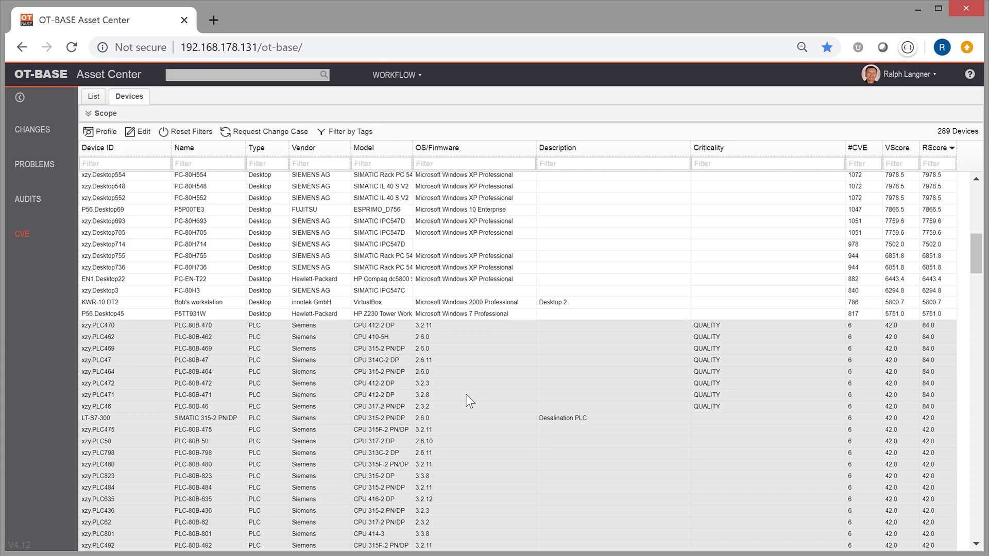
scroll(469, 401, "down", 3)
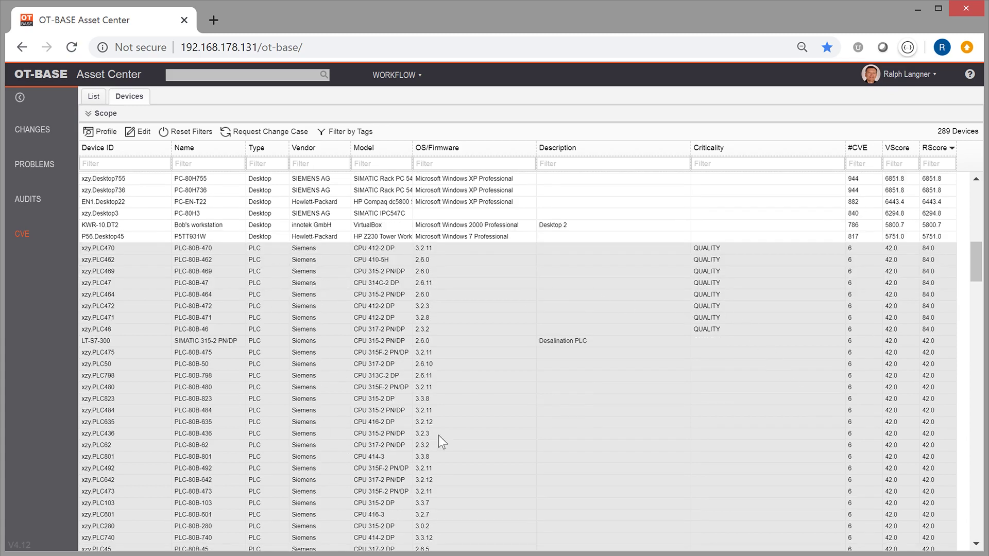
scroll(883, 304, "down", 5)
scroll(888, 289, "up", 7)
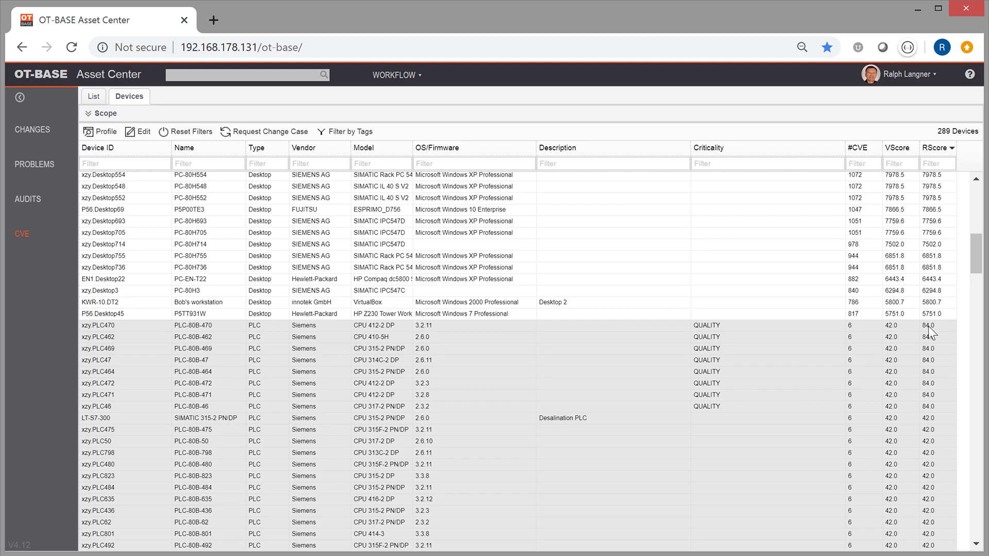
Open the device profile of xzy.PLC469 in a wider window and expand all its known vulnerabilities
left_click(614, 347)
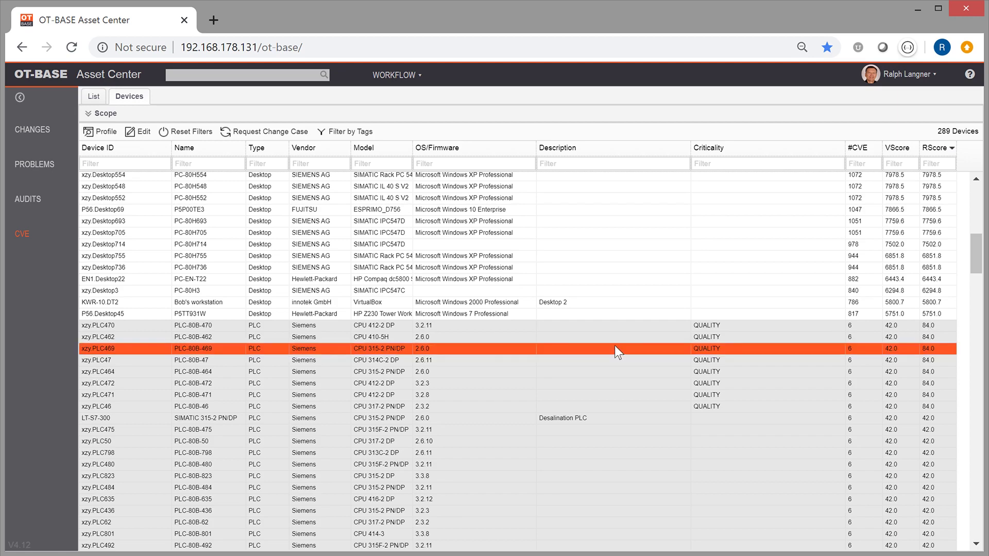
double_click(550, 349)
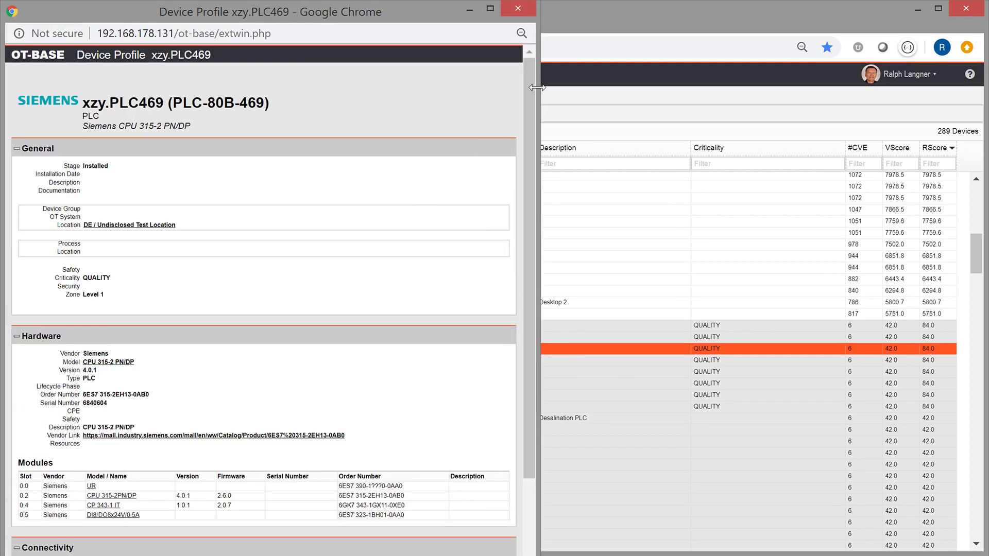
left_click_drag(536, 84, 820, 108)
scroll(390, 175, "down", 3)
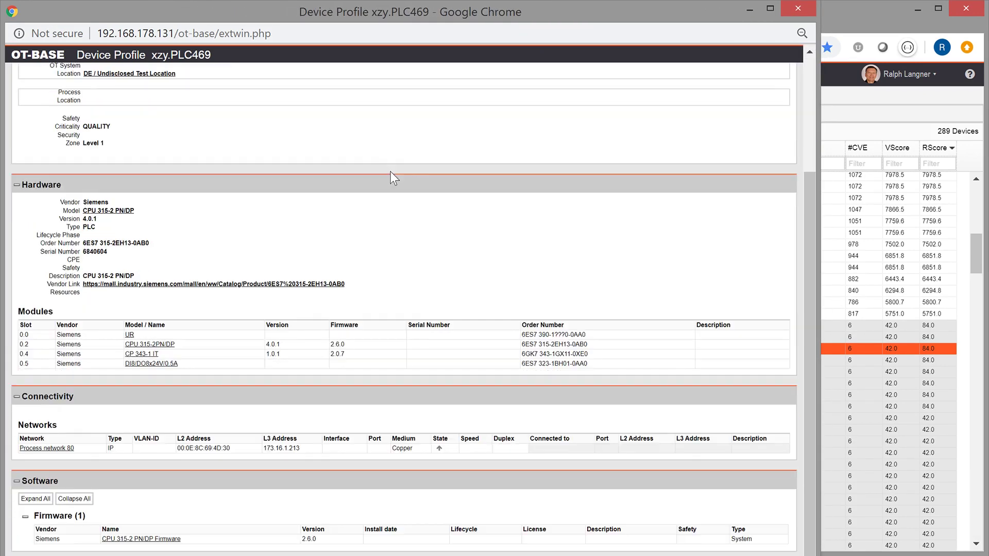
scroll(319, 376, "down", 2)
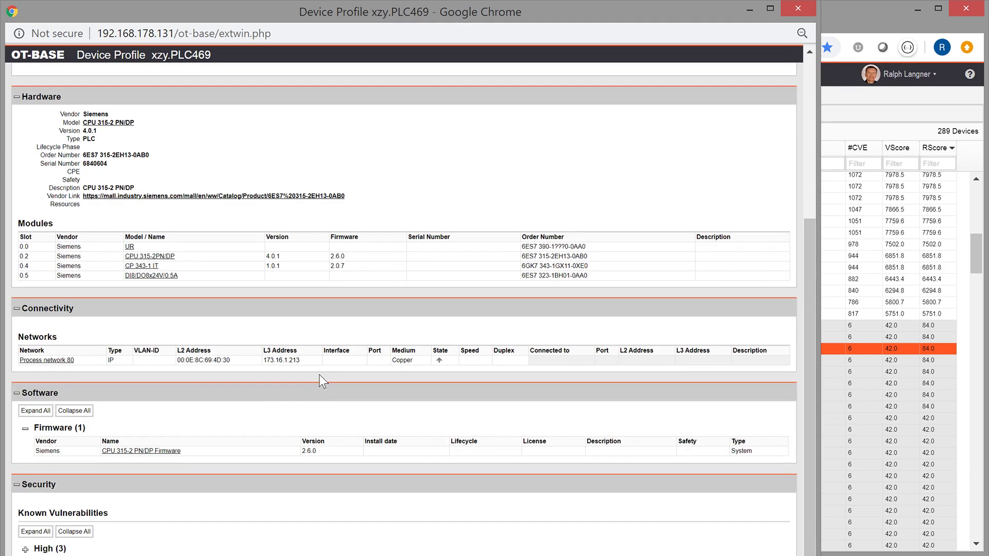
left_click(32, 533)
scroll(415, 372, "down", 2)
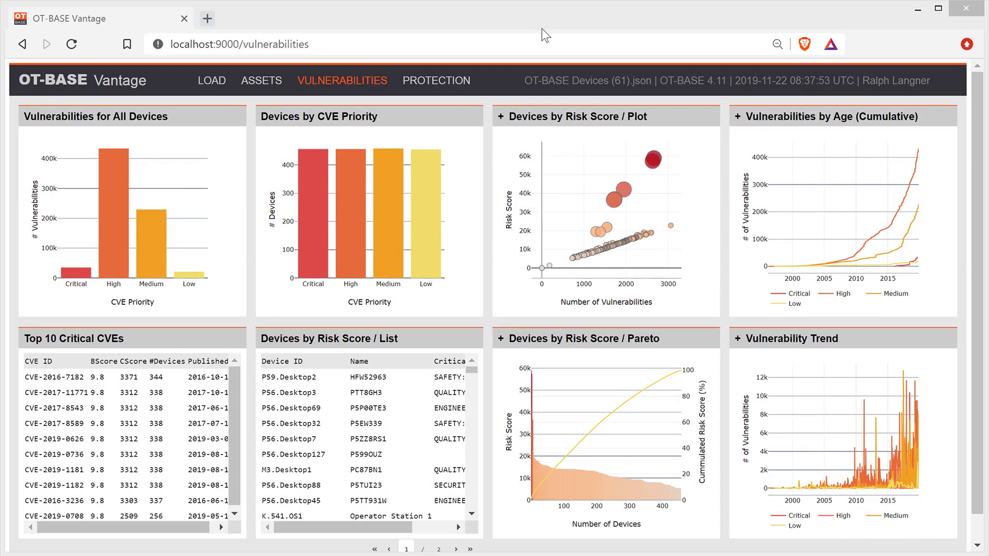
Review the critical-priority bars in the vulnerability and device charts, the top 10 critical CVEs and the devices listed by risk score
mouse_move(595, 244)
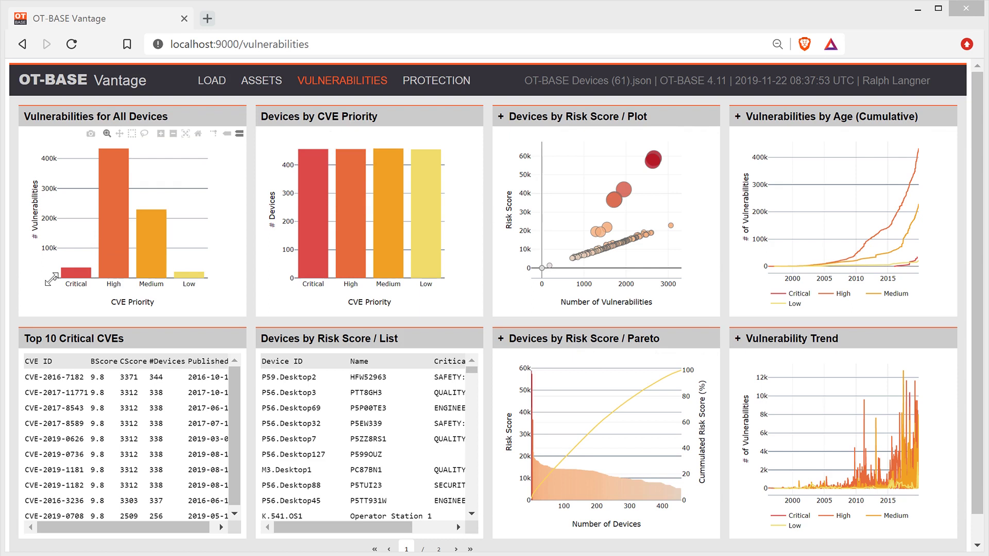
mouse_move(67, 275)
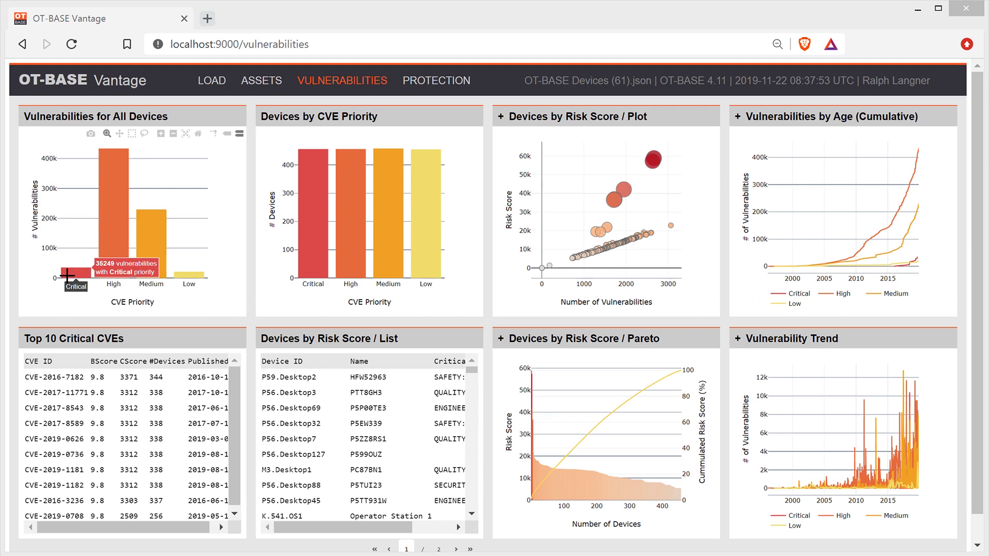
mouse_move(313, 245)
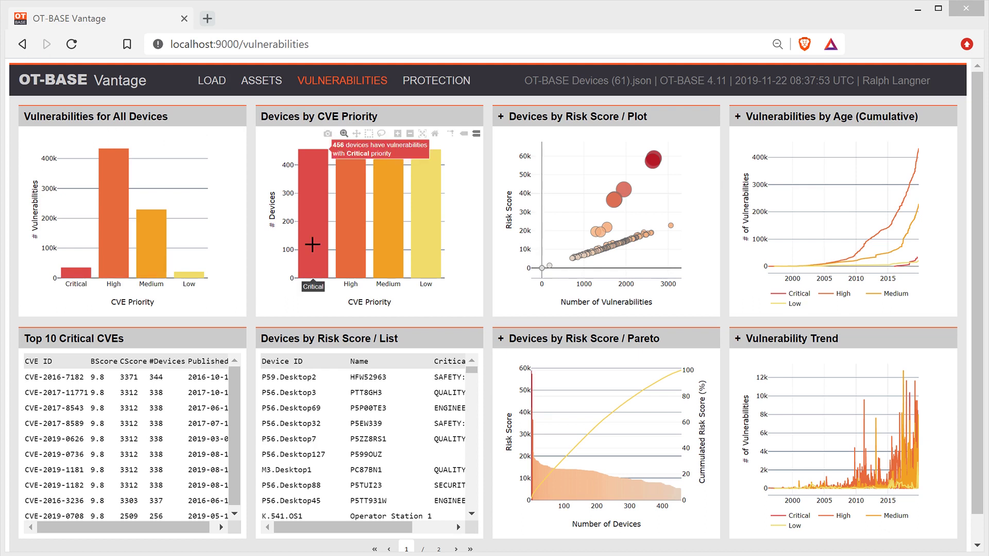
mouse_move(424, 250)
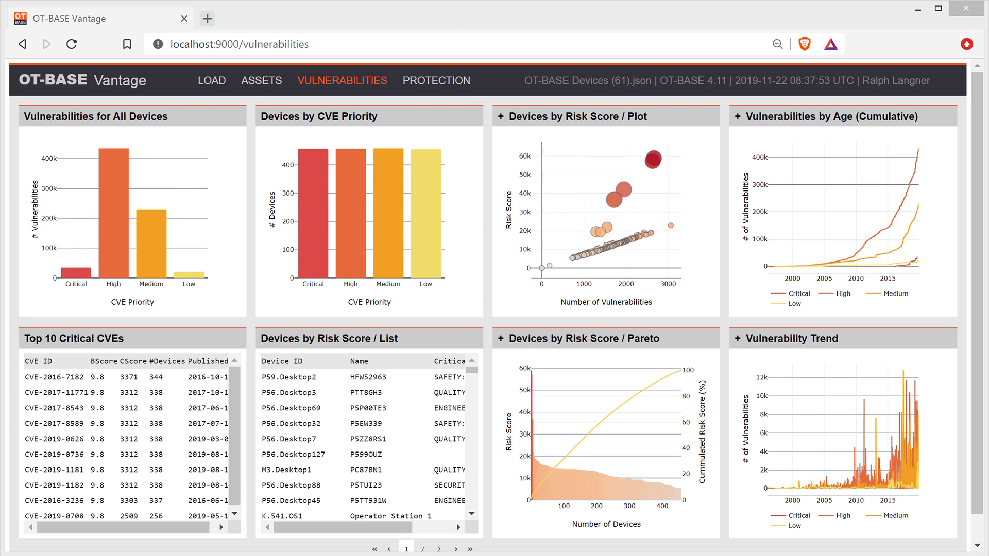
left_click_drag(117, 527, 86, 519)
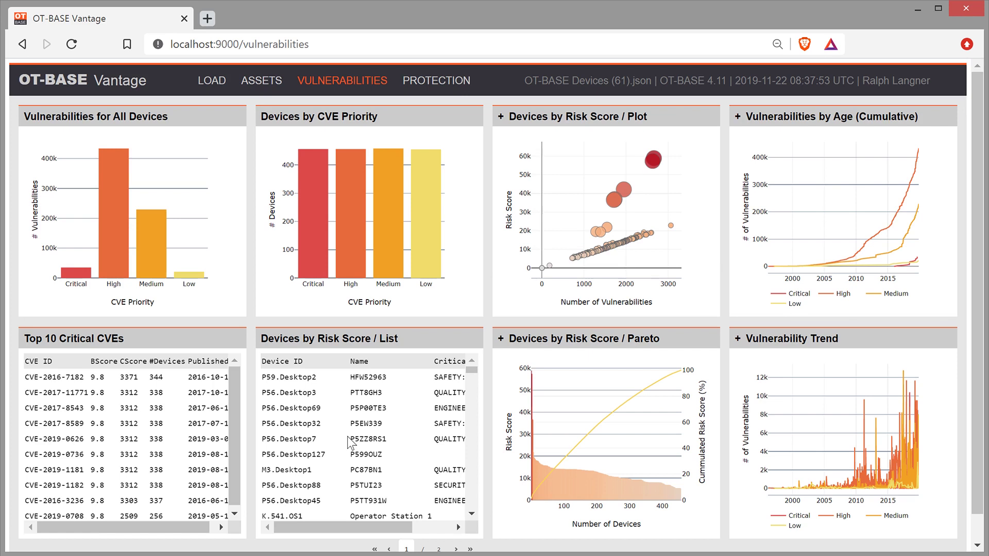
scroll(348, 435, "down", 3)
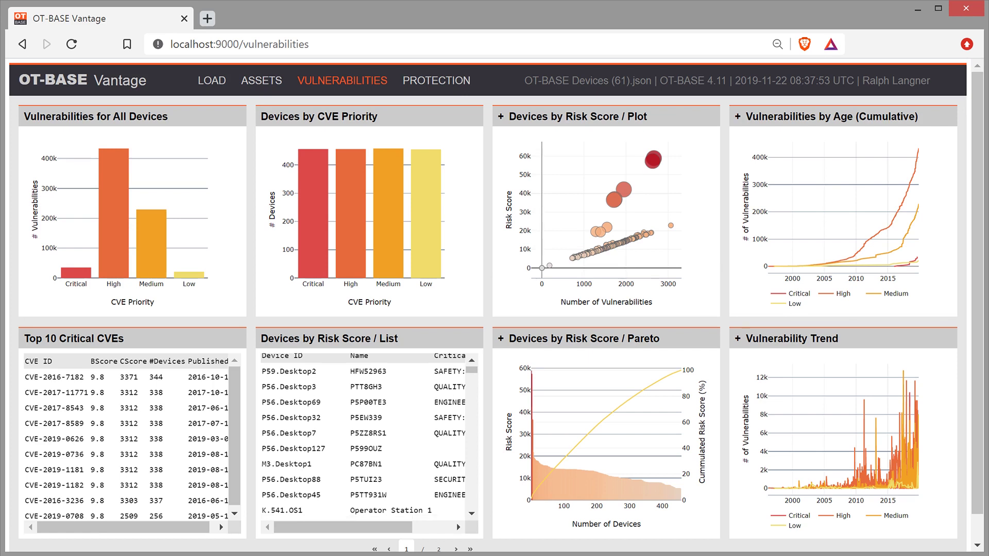
Enlarge the Devices by Risk Score plot, show hover data for the closest point only, inspect the outlying devices and return to the dashboard
mouse_move(587, 216)
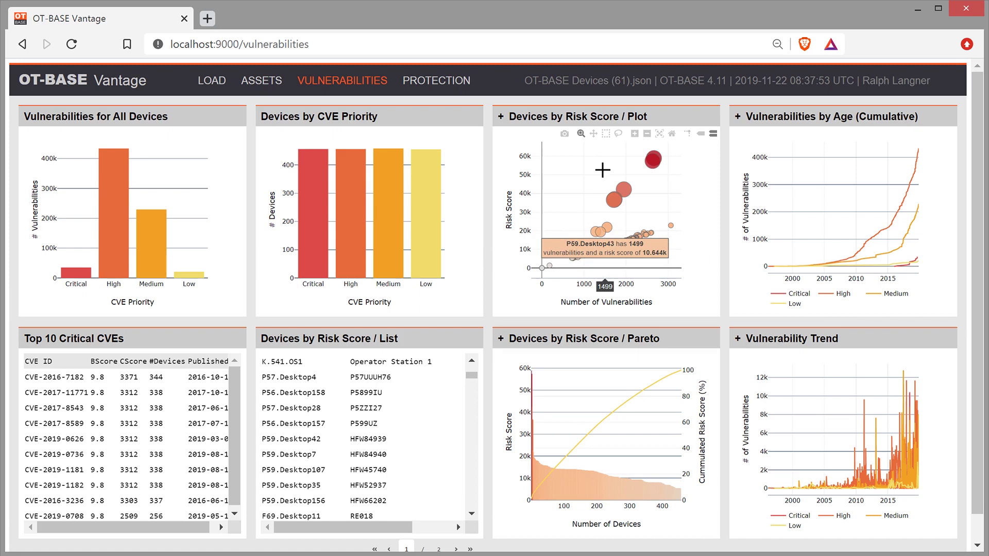
left_click(501, 117)
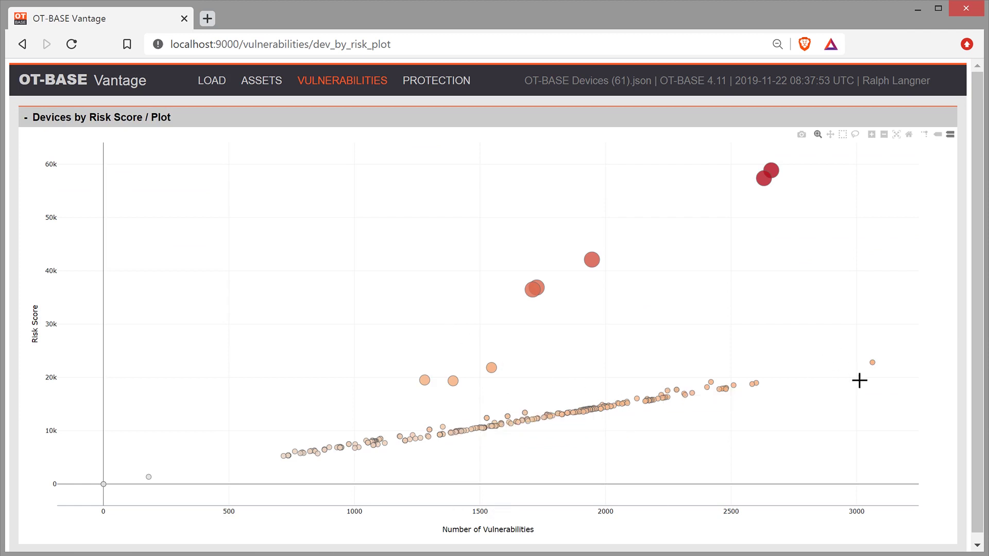
left_click(937, 134)
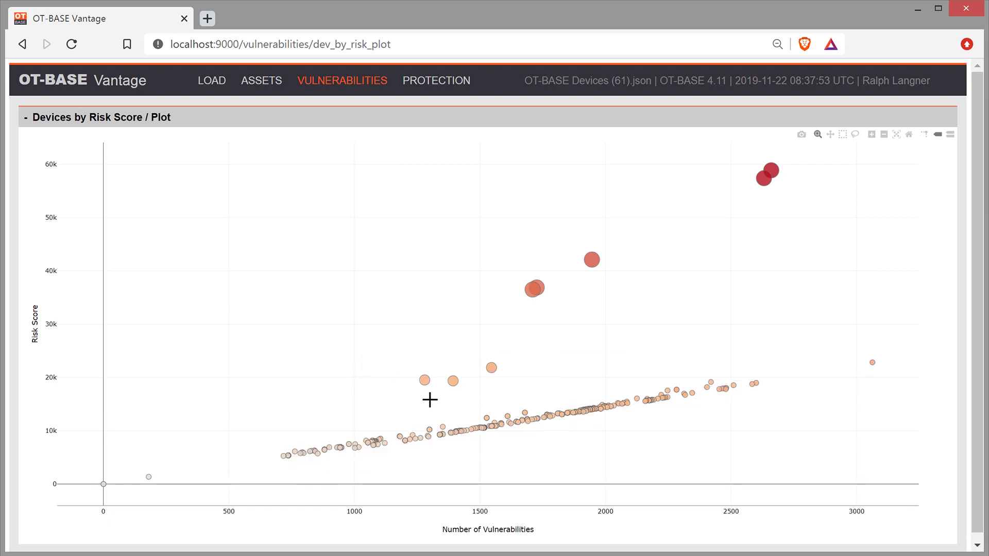
mouse_move(423, 381)
key("alt+Left")
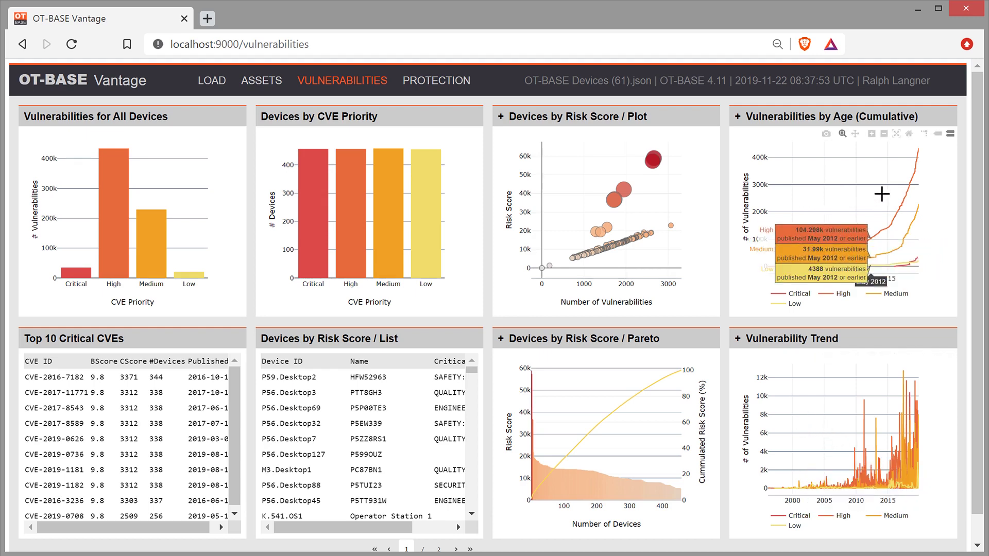
Open the Protection dashboard and inspect devices in the Patch Performance graph whose last patch dates back several years
left_click(427, 86)
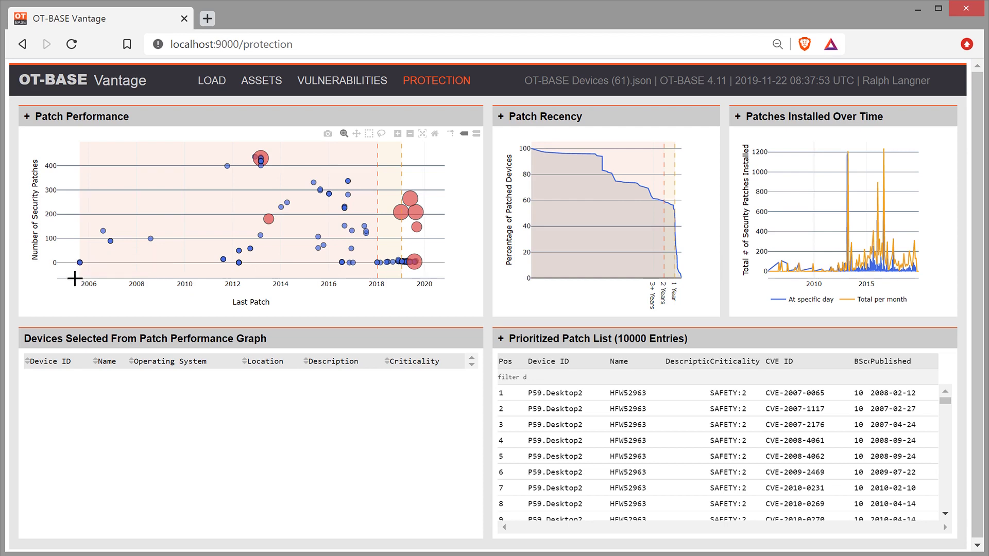
mouse_move(82, 264)
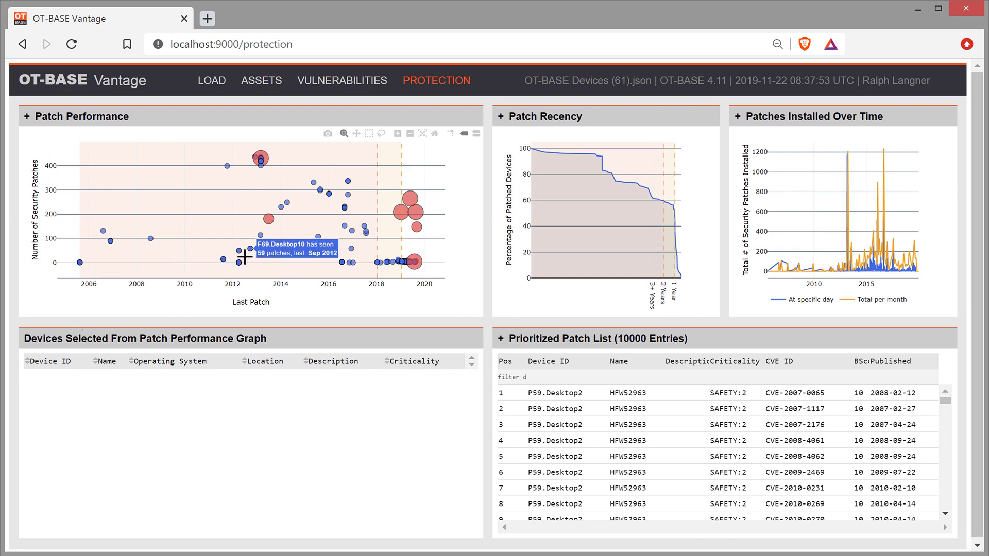
mouse_move(227, 260)
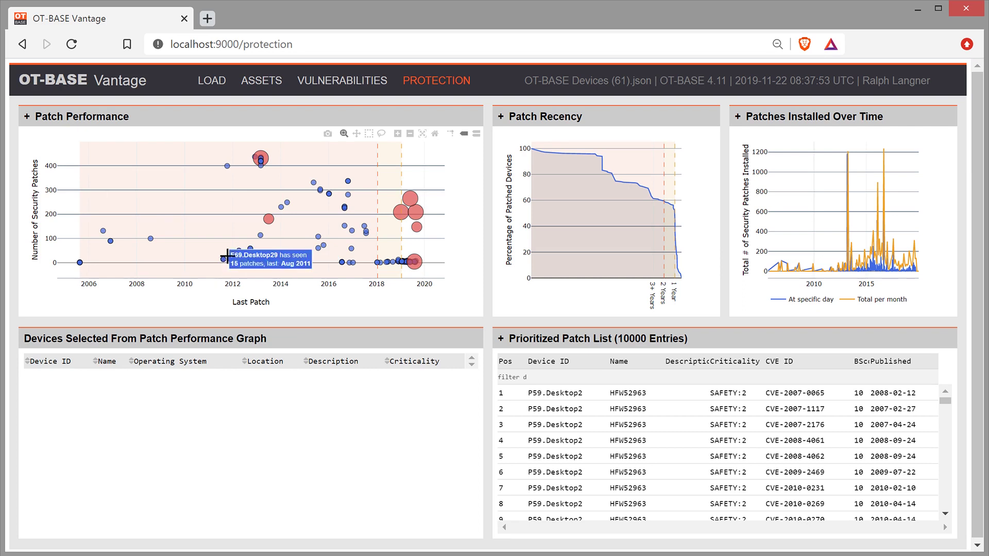
mouse_move(261, 236)
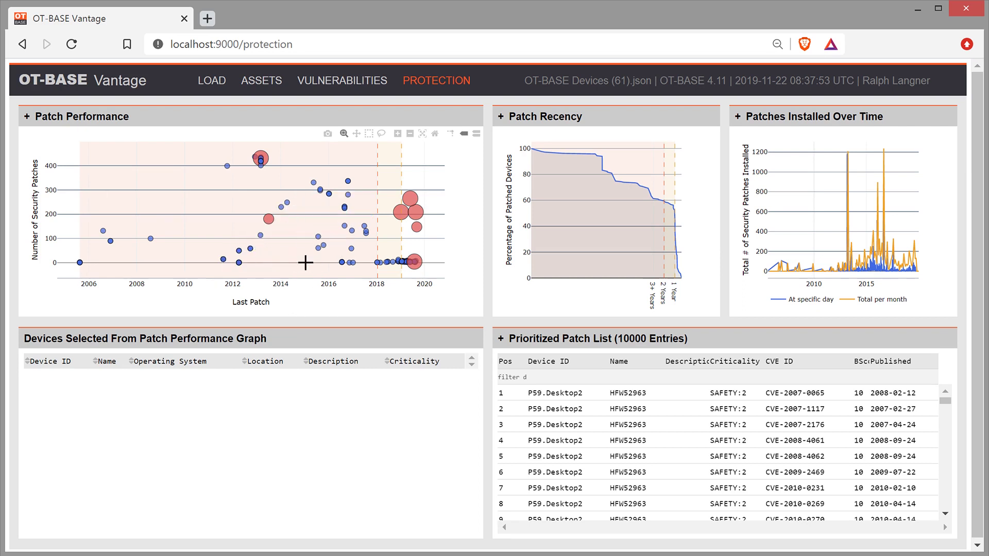
mouse_move(226, 166)
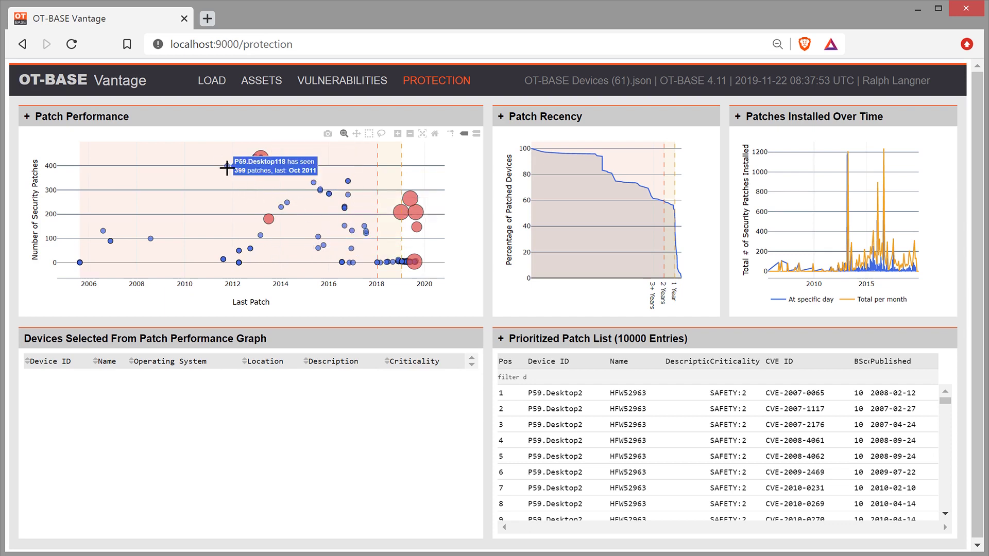
mouse_move(315, 247)
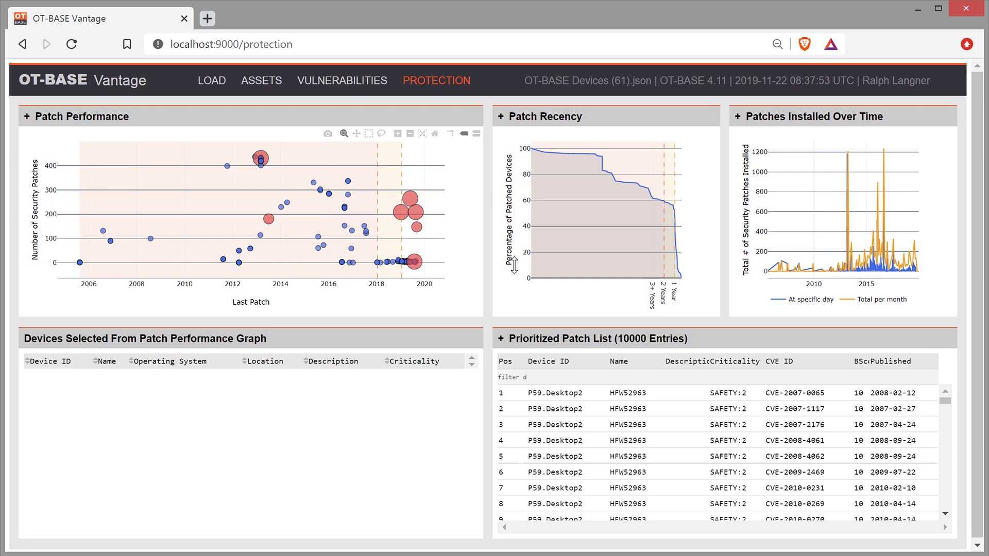
Compare recently patched devices with older ones in the Patch Performance graph, including the large red markers for critical devices
mouse_move(418, 268)
mouse_move(388, 263)
mouse_move(322, 190)
mouse_move(418, 228)
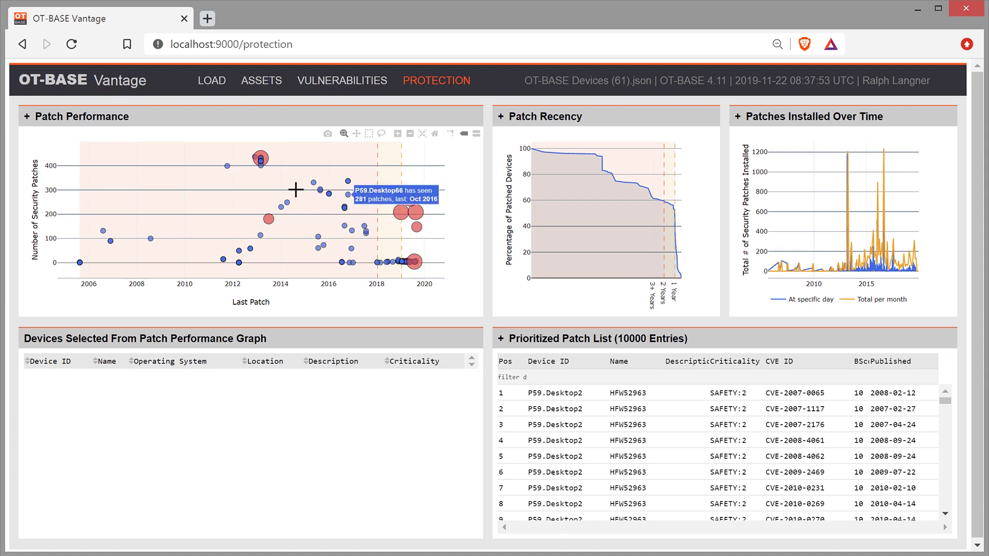
mouse_move(260, 156)
mouse_move(278, 218)
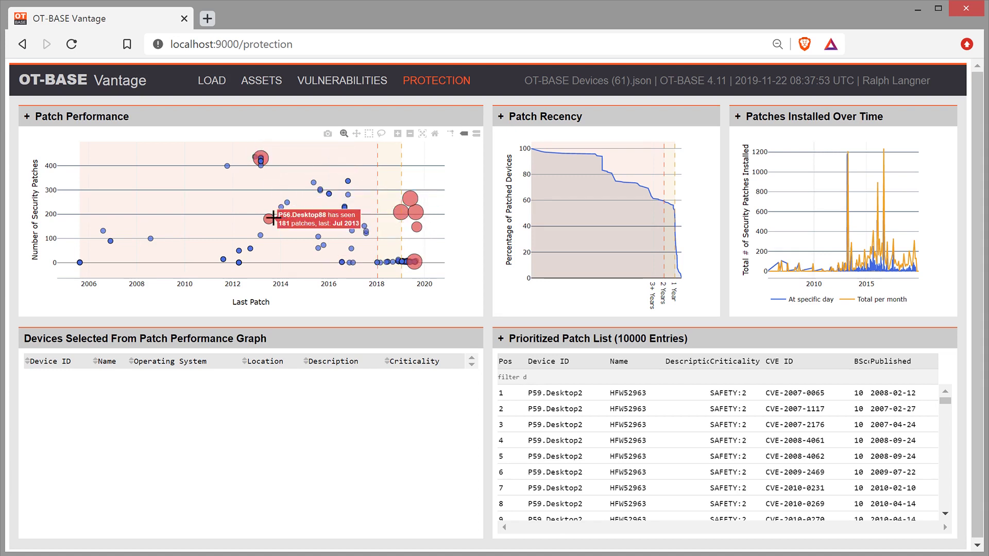
mouse_move(403, 196)
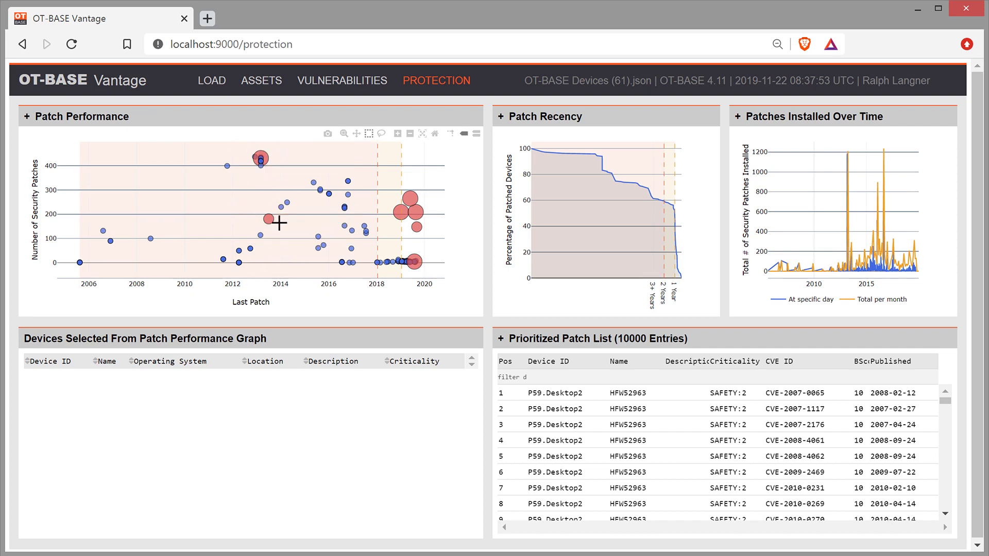
Box-select the devices last patched around 2013 in the Patch Performance graph, including both red markers, and review them in the device list
left_click_drag(245, 146, 282, 231)
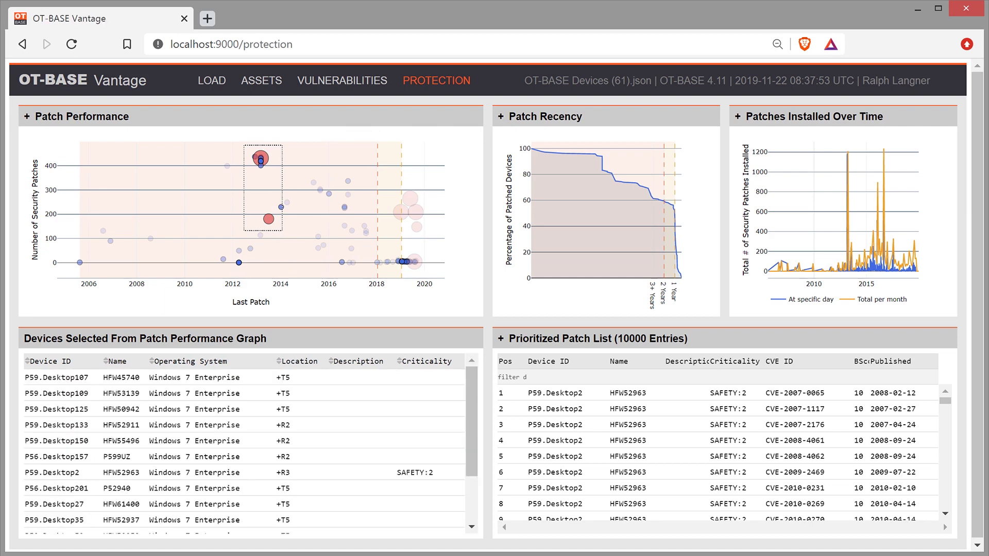
scroll(247, 447, "down", 2)
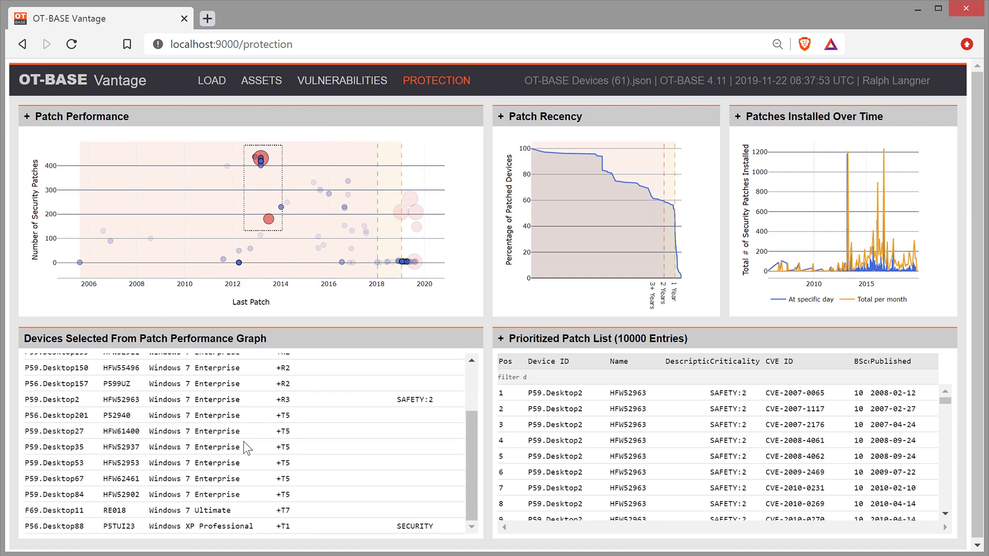
scroll(244, 439, "up", 2)
scroll(245, 438, "down", 2)
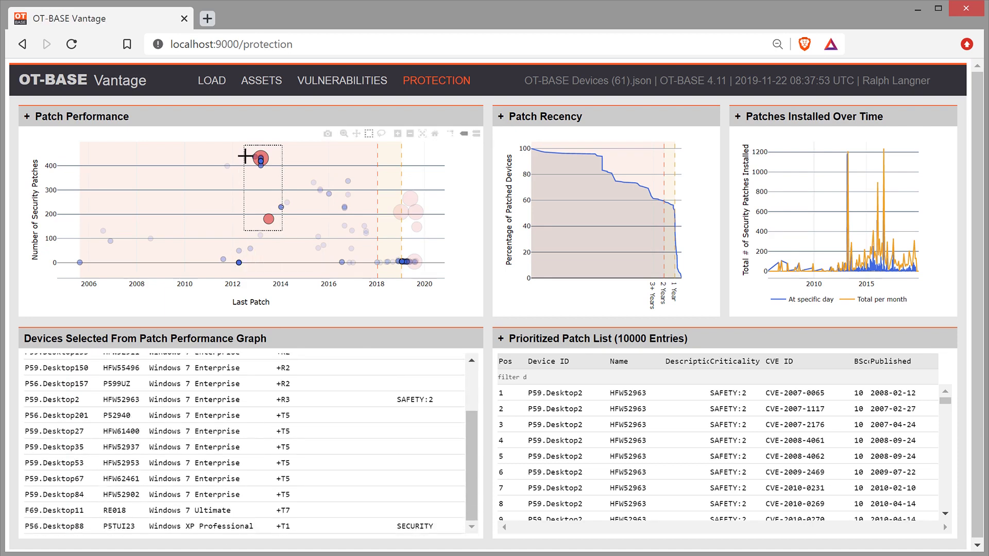
mouse_move(266, 159)
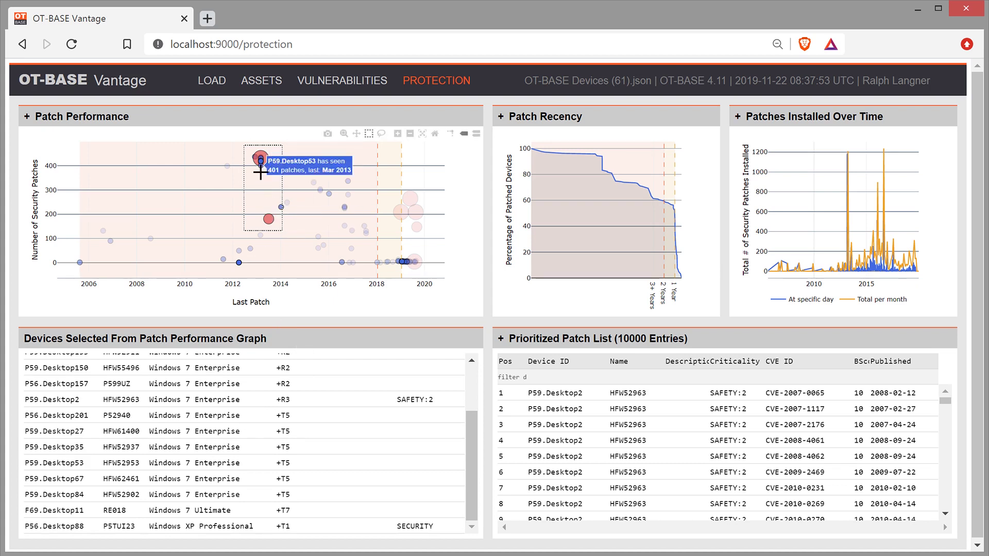
mouse_move(275, 227)
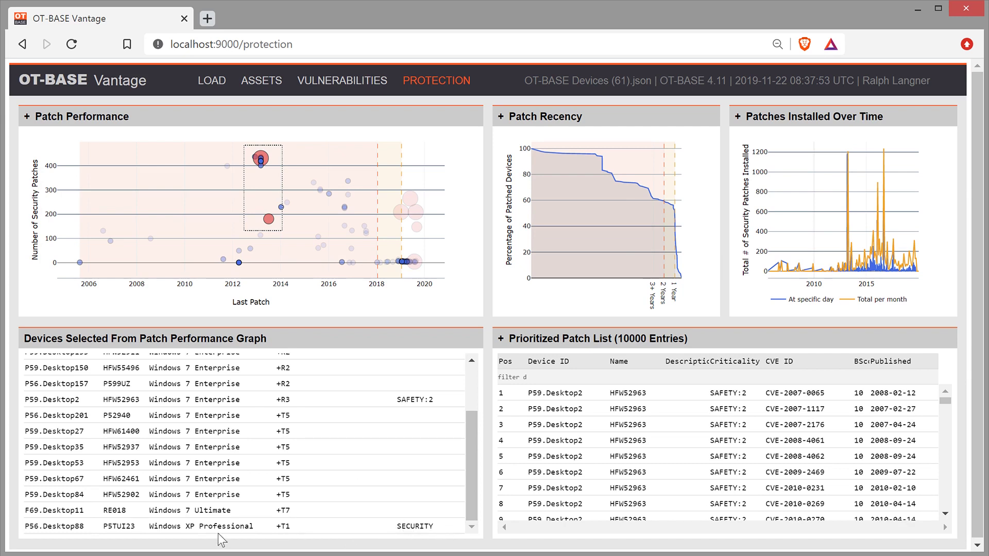
Enlarge the Patch Recency chart, read the percentage of devices patched at the 1 Year line and return to the Protection dashboard
scroll(218, 533, "down", 1)
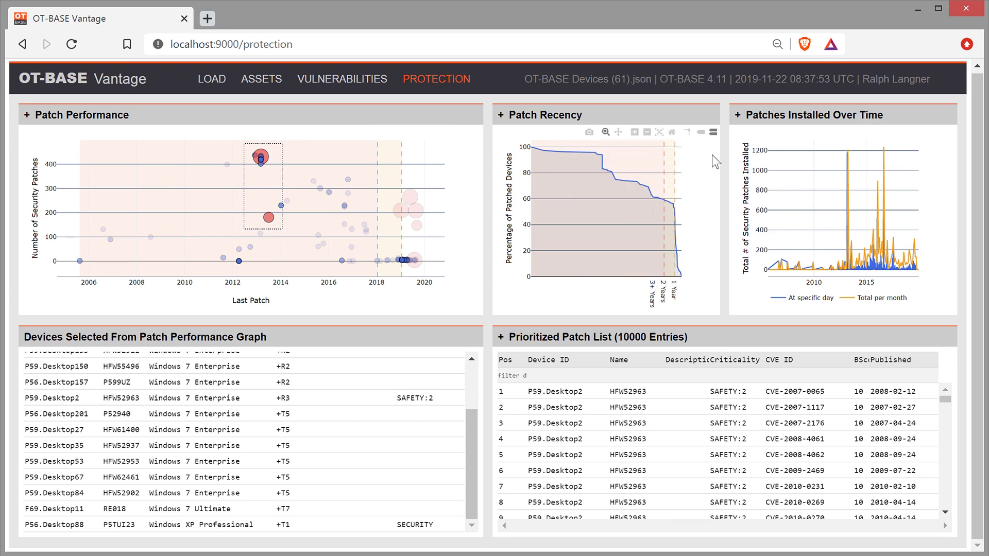
left_click(498, 115)
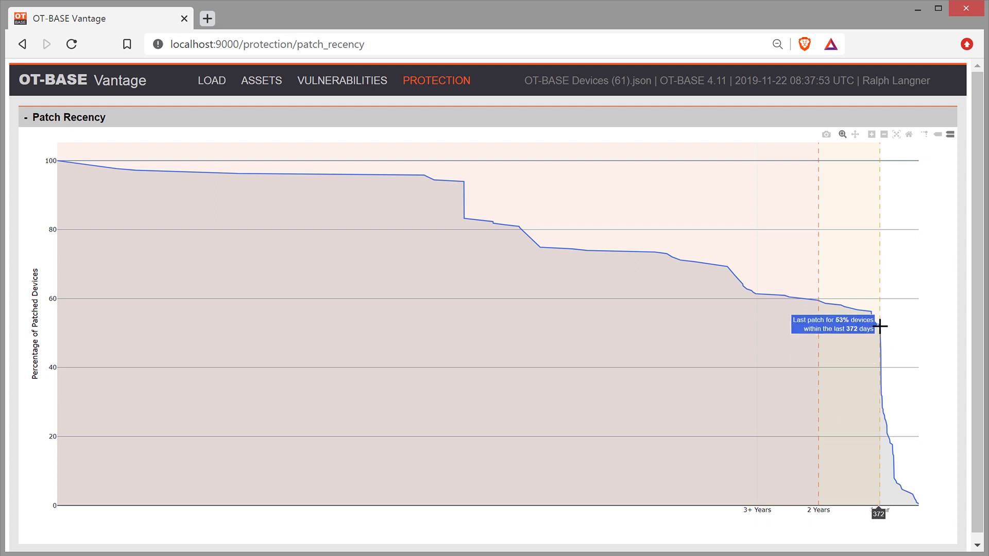
left_click(880, 325)
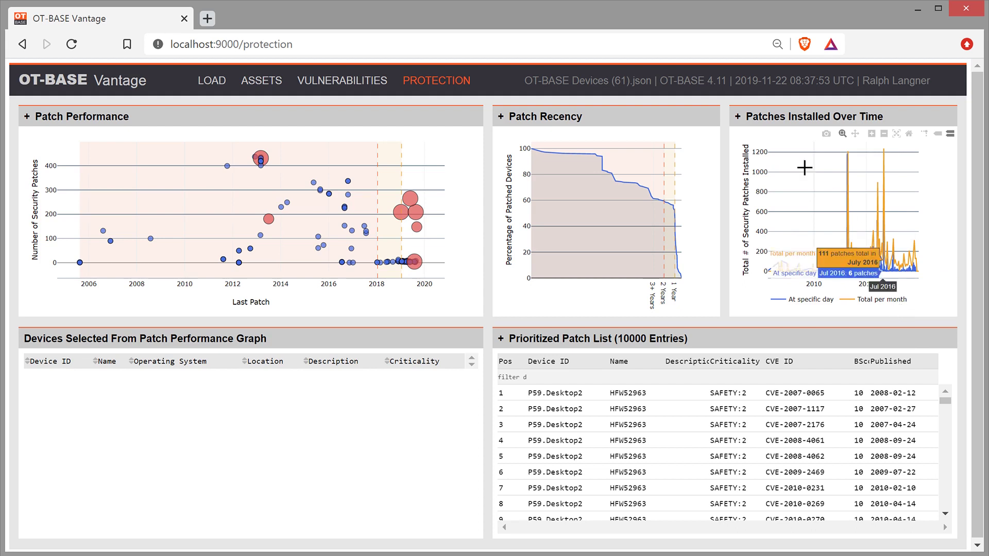
Enlarge Patches Installed Over Time, hide the At specific day series, zoom to about 2012 through 2019 and return to the Protection dashboard
left_click(738, 116)
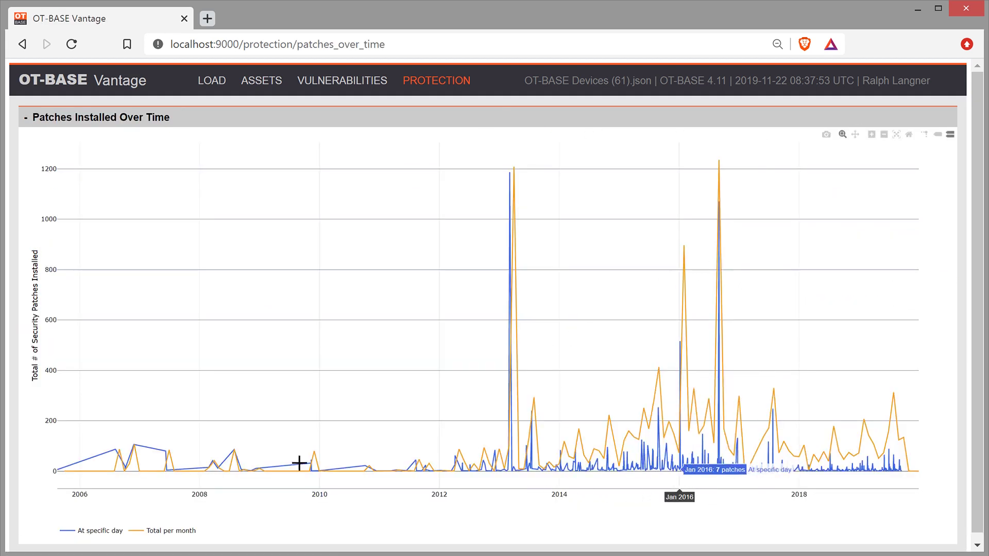
left_click(88, 531)
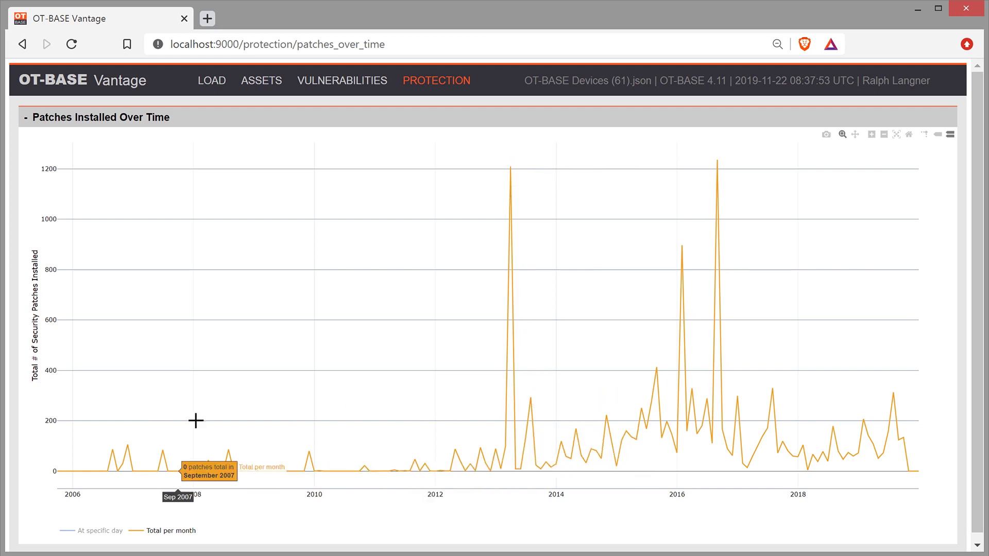
left_click_drag(442, 340, 949, 336)
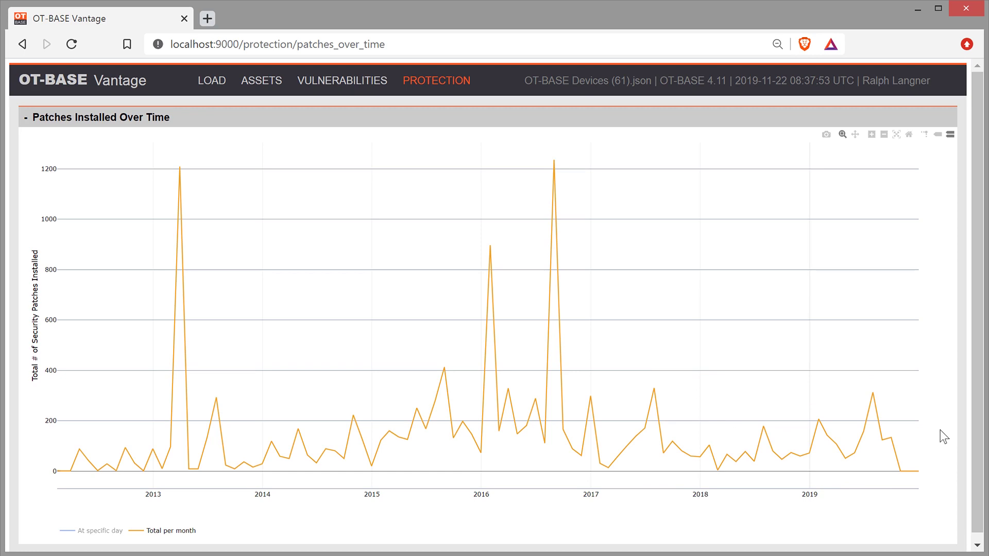
key("alt+Left")
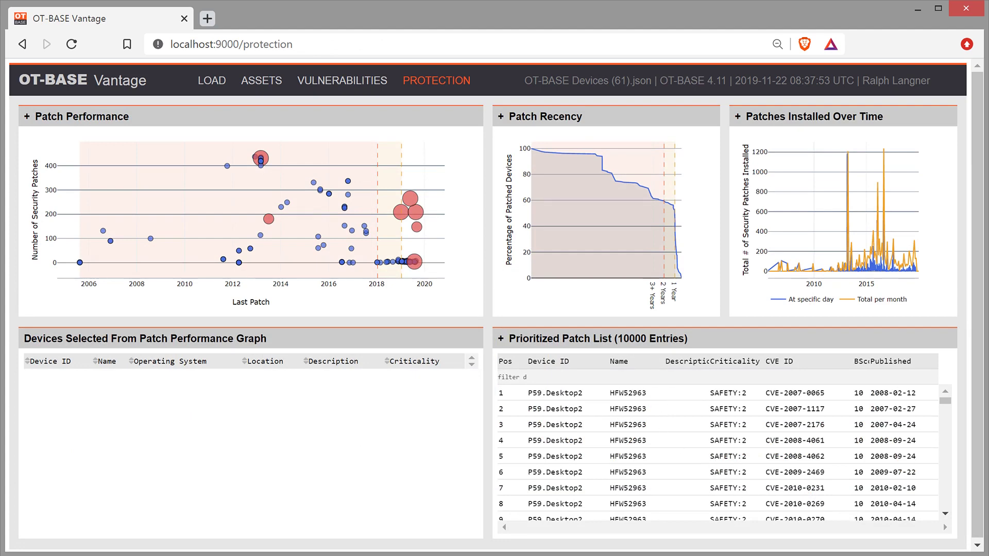
Open the enlarged view of the Prioritized Patch List
left_click(502, 339)
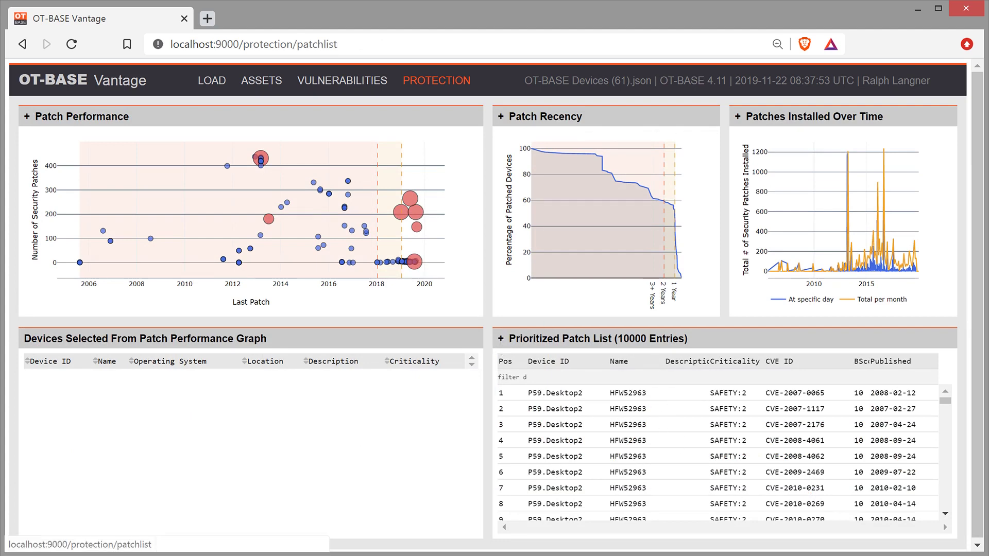